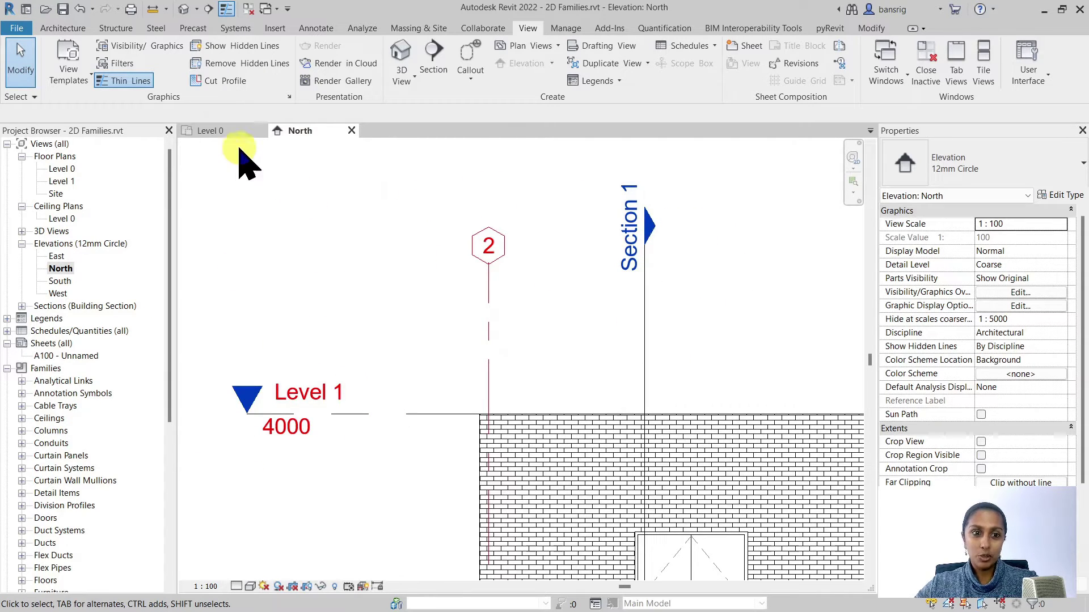
Place a 12mm Circle elevation marker inside the room on the Level 0 plan, facing the double-door wall
{"action": "left_click", "coordinate": [205, 132]}
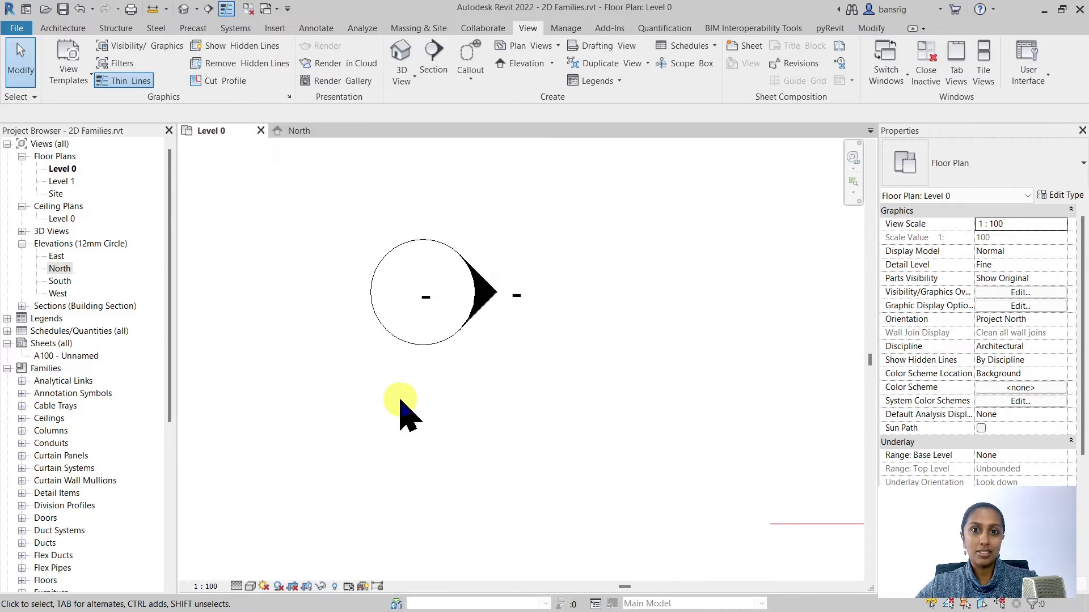
{"action": "scroll", "coordinate": [348, 249], "scroll_direction": "up", "scroll_amount": 1}
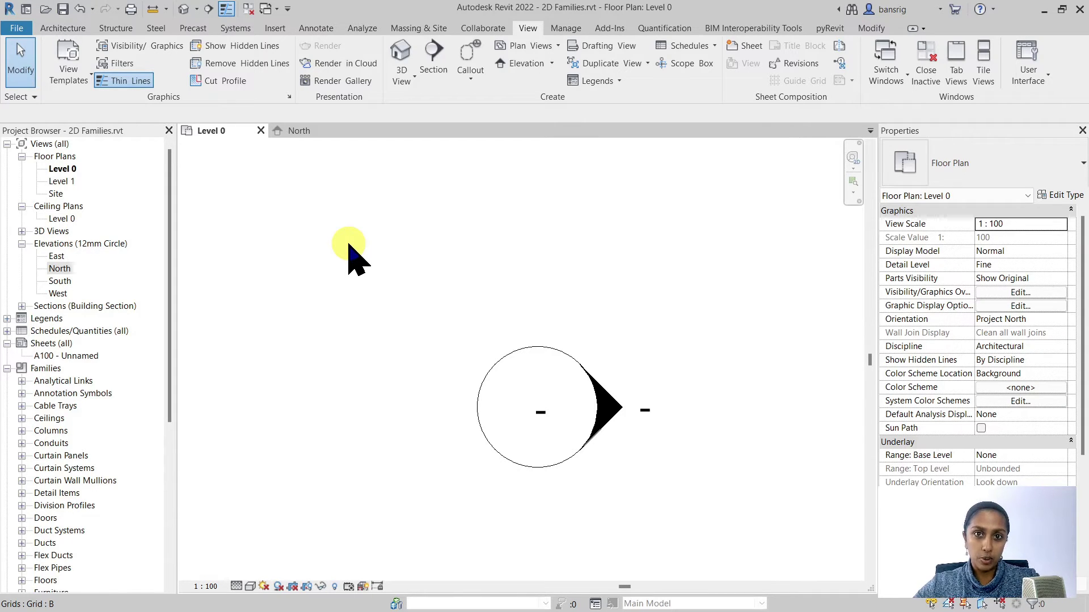
{"action": "scroll", "coordinate": [348, 247], "scroll_direction": "down", "scroll_amount": 6}
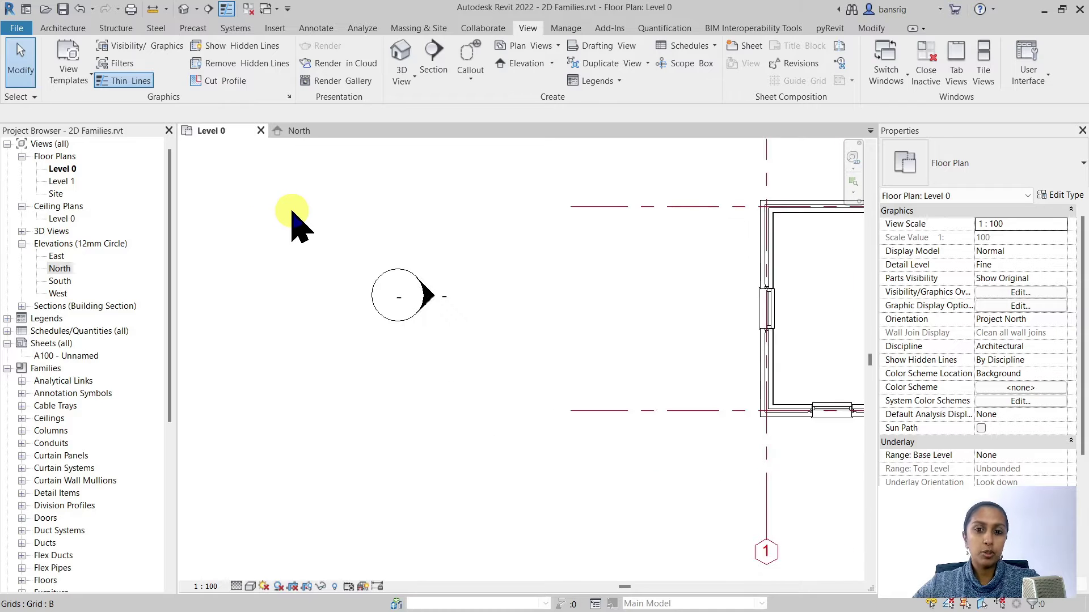
{"action": "middle_click_drag", "start_coordinate": [453, 269], "coordinate": [386, 351]}
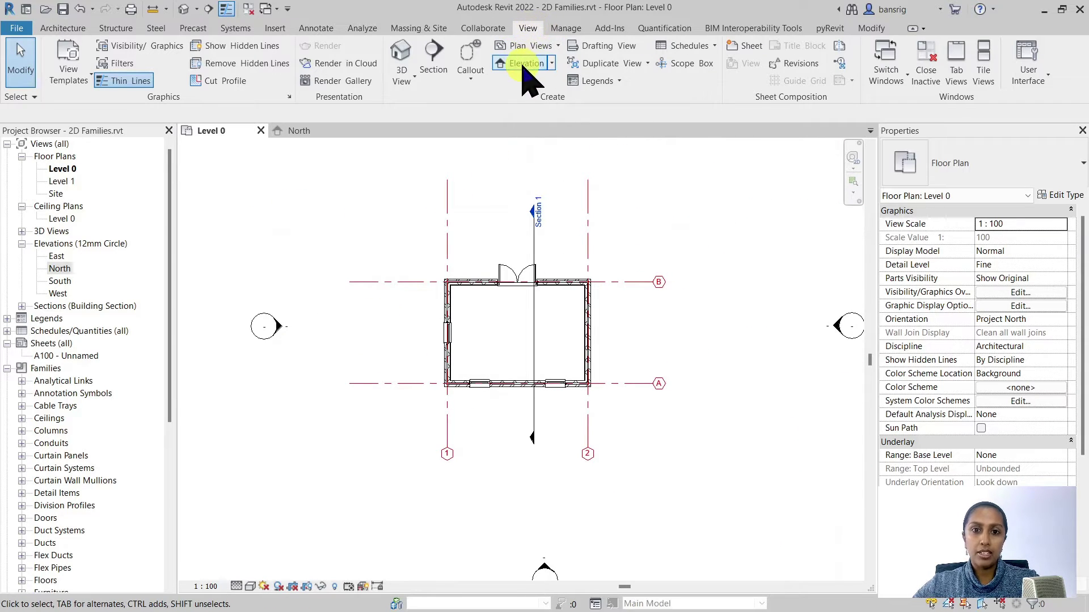
{"action": "left_click", "coordinate": [525, 63]}
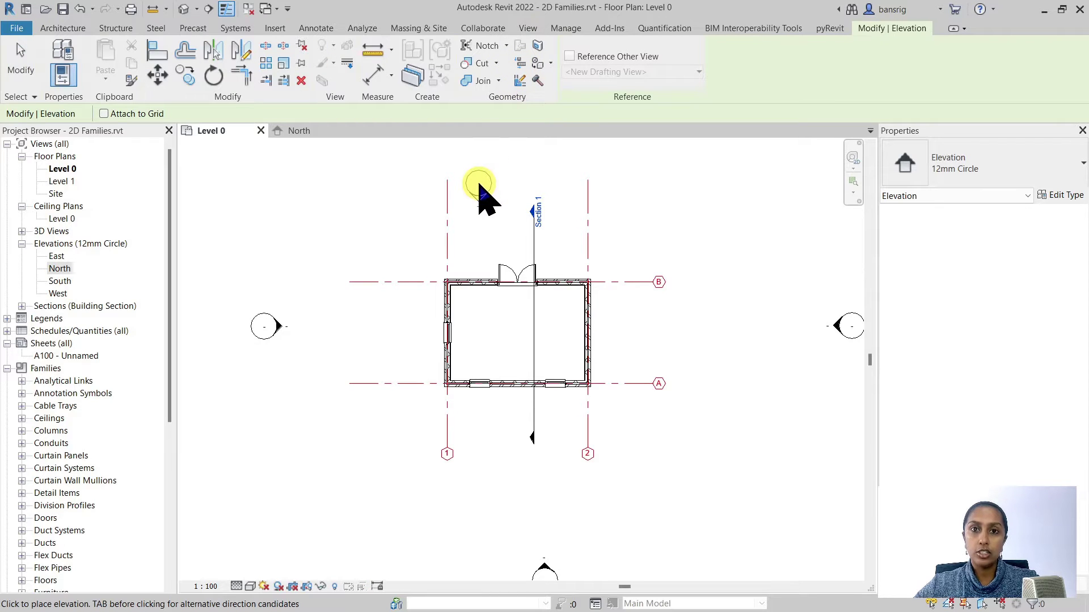
{"action": "scroll", "coordinate": [479, 185], "scroll_direction": "up", "scroll_amount": 2}
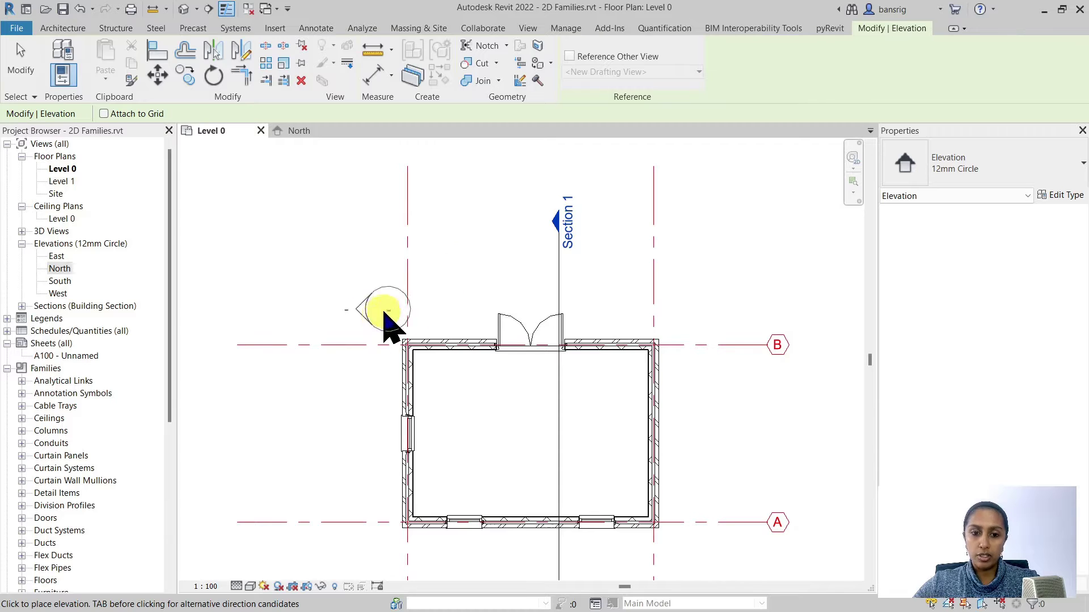
{"action": "middle_click_drag", "start_coordinate": [355, 449], "coordinate": [347, 284]}
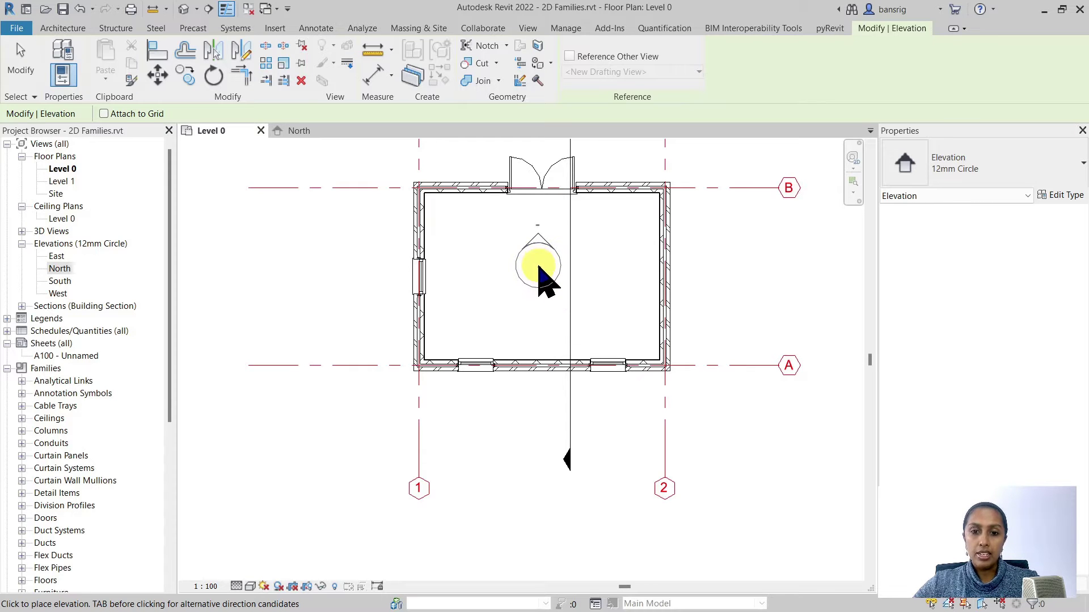
{"action": "left_click", "coordinate": [539, 271]}
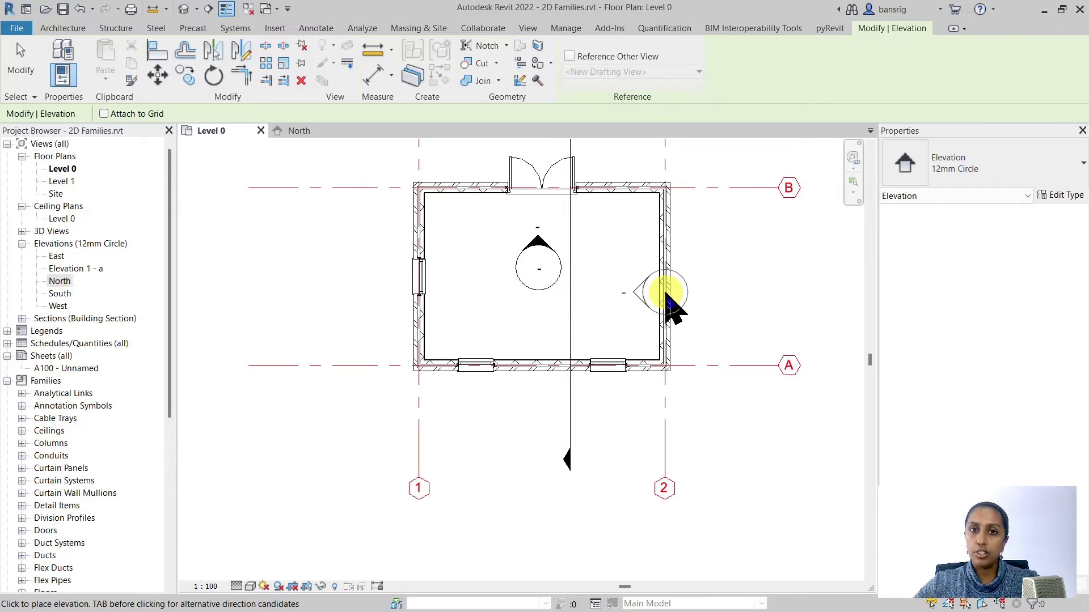
{"action": "key", "text": "Escape"}
{"action": "key", "text": "Escape"}
Open the view of the new interior elevation marker to inspect it and return to the Level 0 plan
{"action": "scroll", "coordinate": [562, 238], "scroll_direction": "up", "scroll_amount": 5}
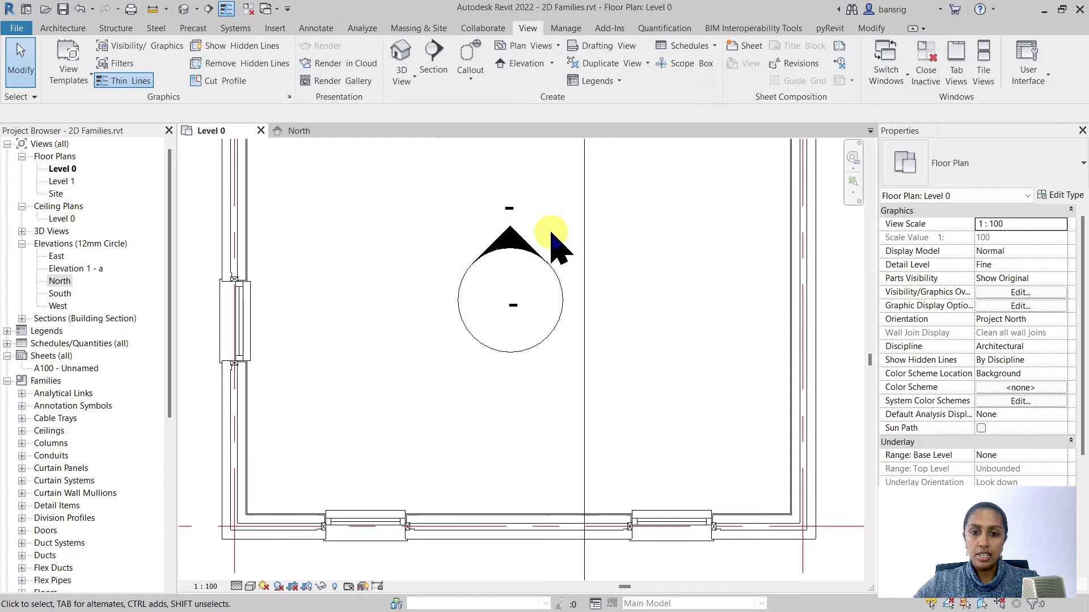
{"action": "double_click", "coordinate": [513, 236]}
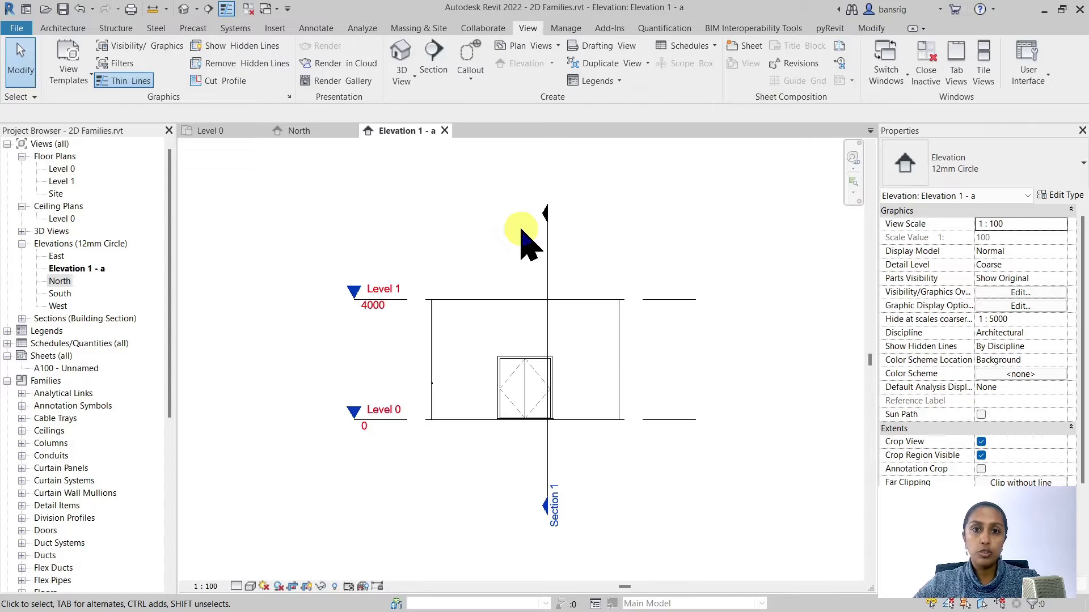
{"action": "left_click", "coordinate": [211, 132]}
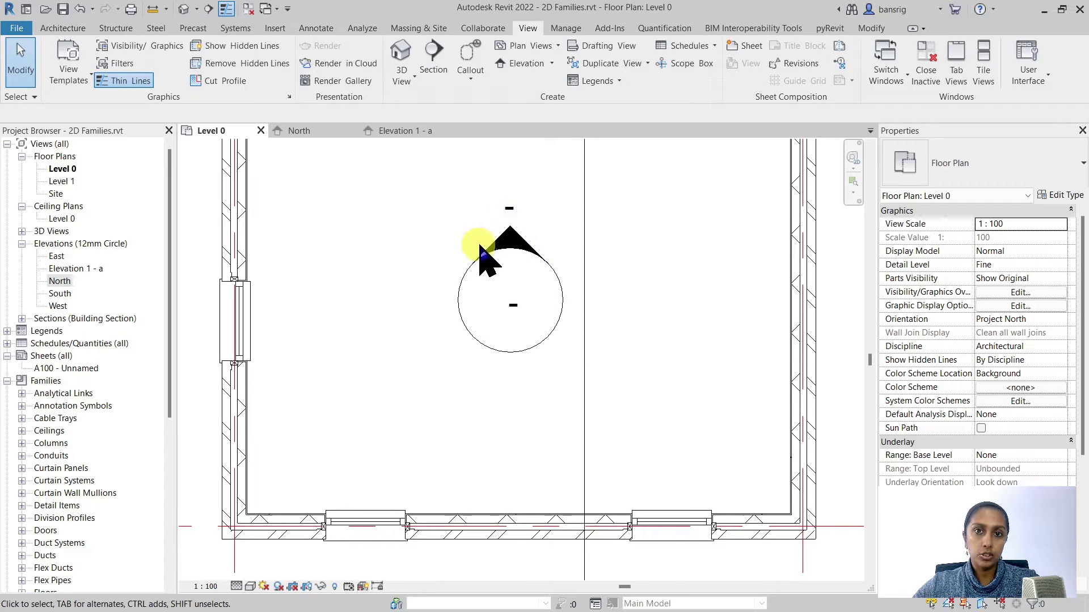
Set Far Clipping to No clip for the interior elevation facing the double door
{"action": "scroll", "coordinate": [474, 244], "scroll_direction": "down", "scroll_amount": 2}
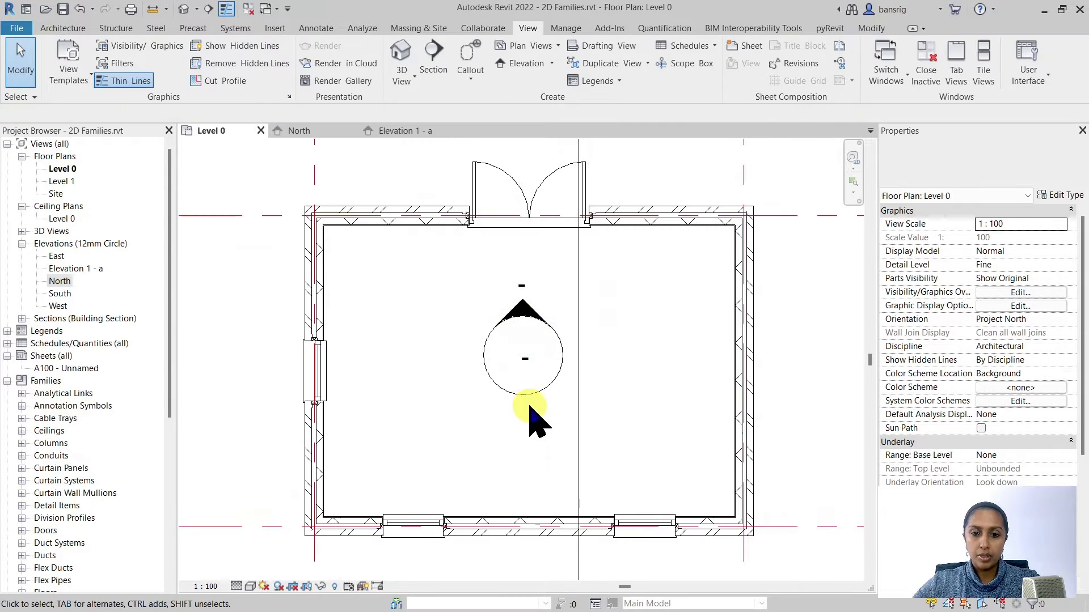
{"action": "left_click", "coordinate": [521, 312]}
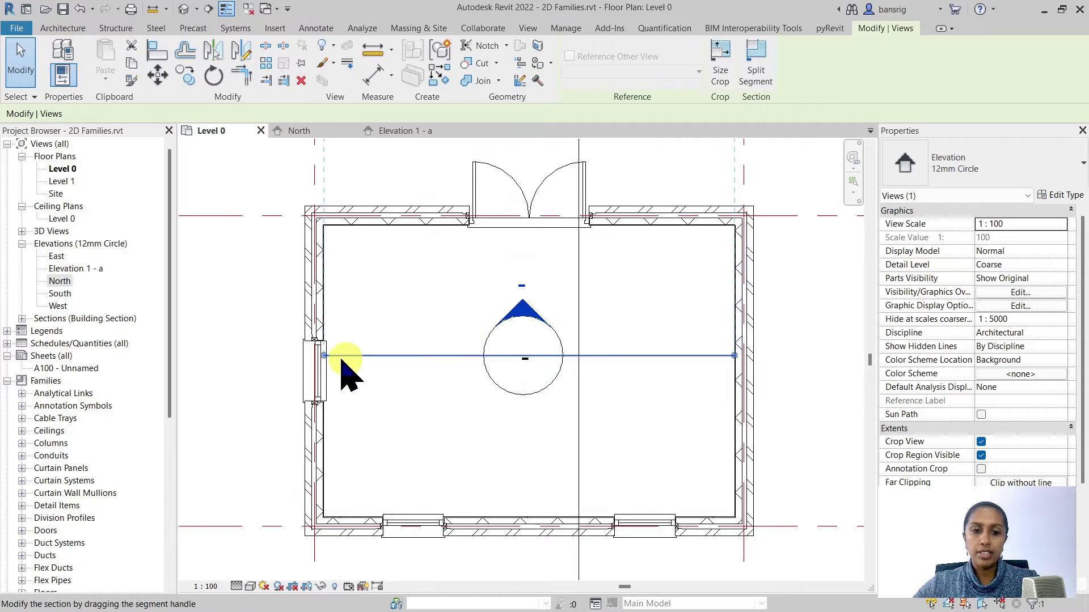
{"action": "scroll", "coordinate": [681, 379], "scroll_direction": "down", "scroll_amount": 2}
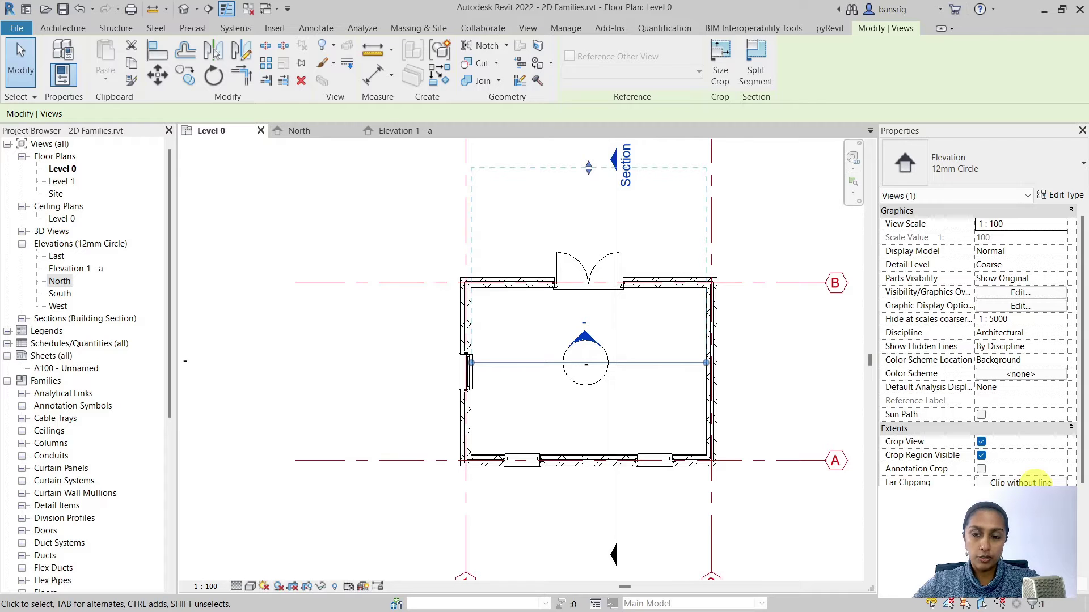
{"action": "left_click", "coordinate": [922, 483]}
{"action": "left_click", "coordinate": [1058, 484]}
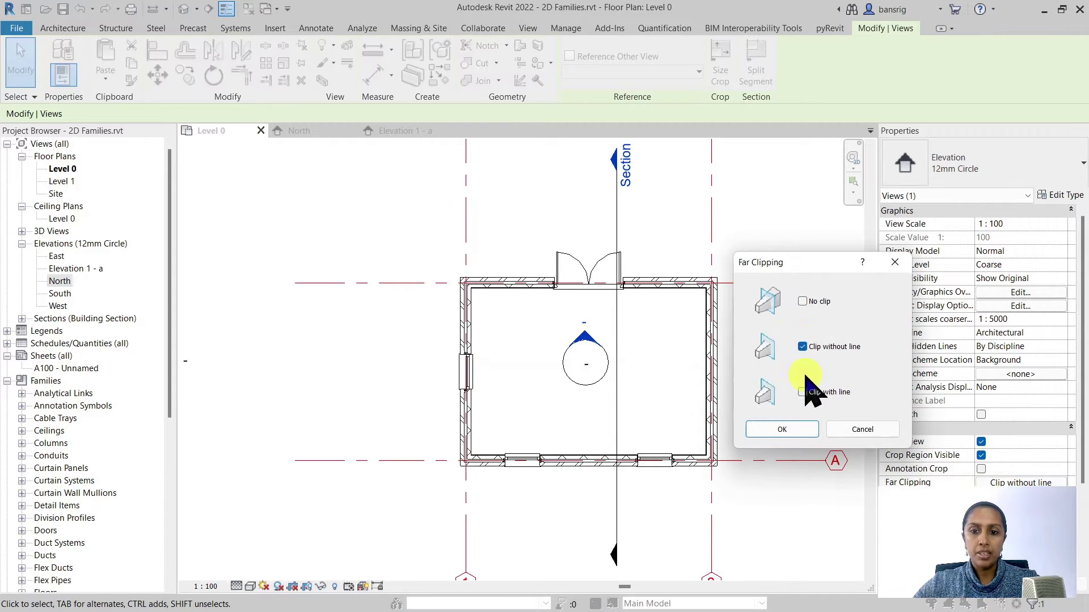
{"action": "left_click", "coordinate": [782, 429]}
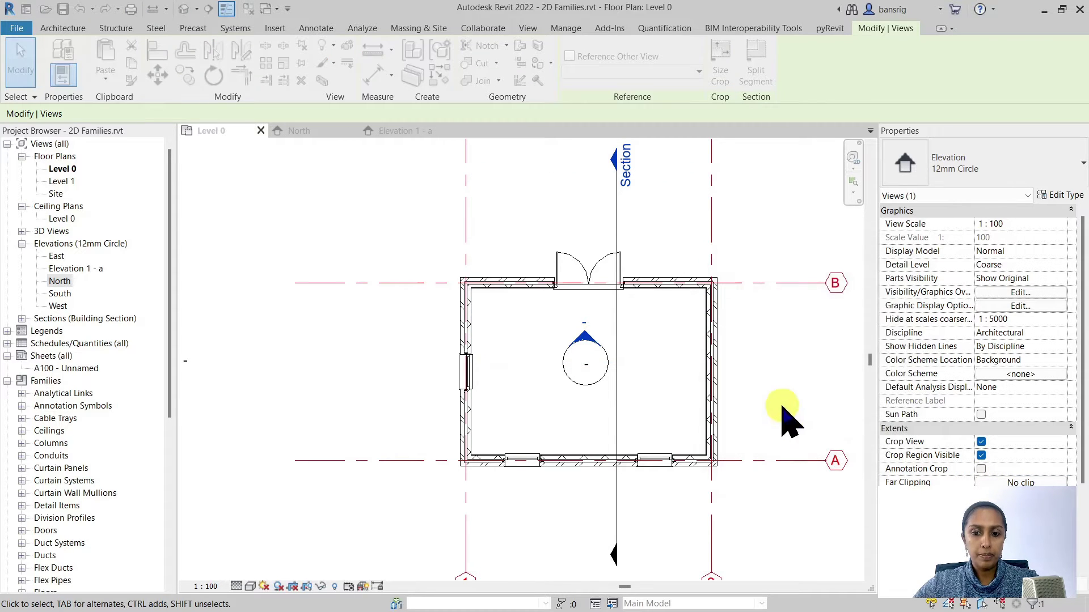
{"action": "left_click", "coordinate": [780, 406]}
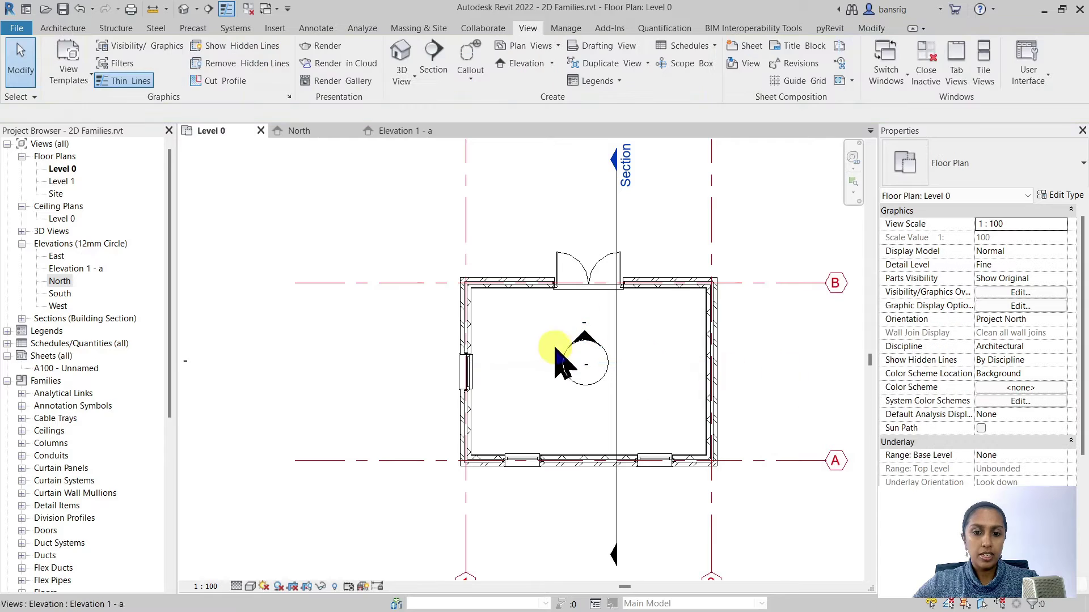
Set the door-facing elevation's Far Clipping to Clip with line and pull its far clip boundary closer to the door wall
{"action": "left_click", "coordinate": [584, 343]}
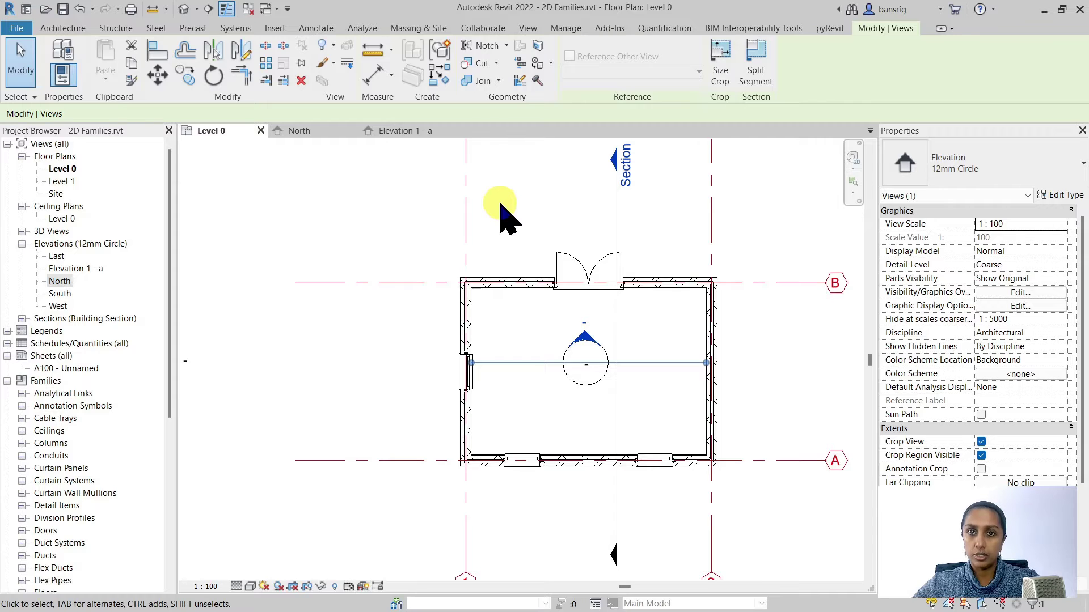
{"action": "left_click", "coordinate": [1019, 482]}
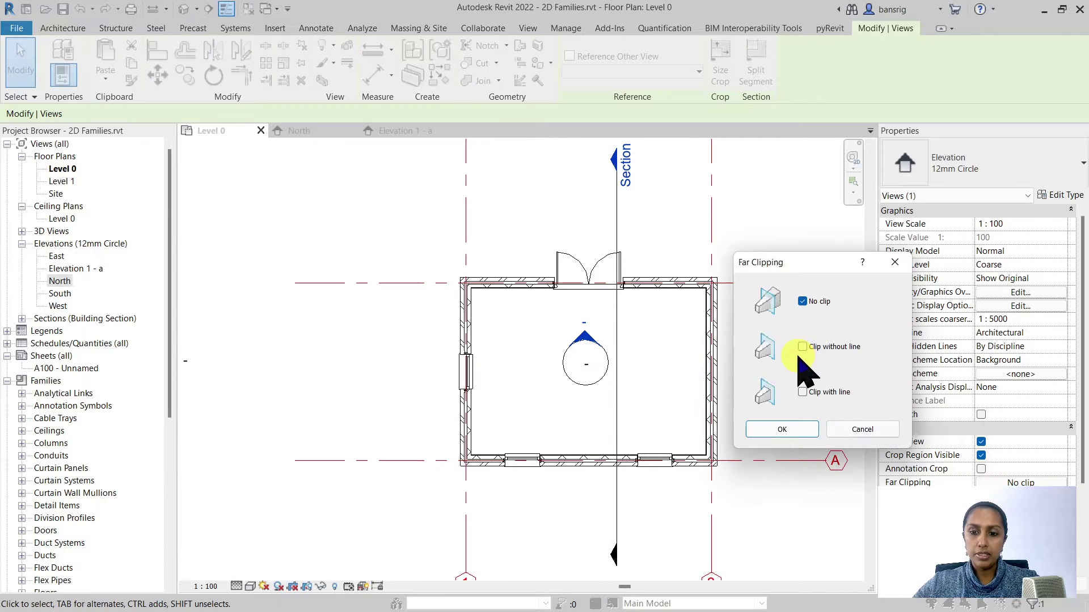
{"action": "left_click", "coordinate": [802, 392]}
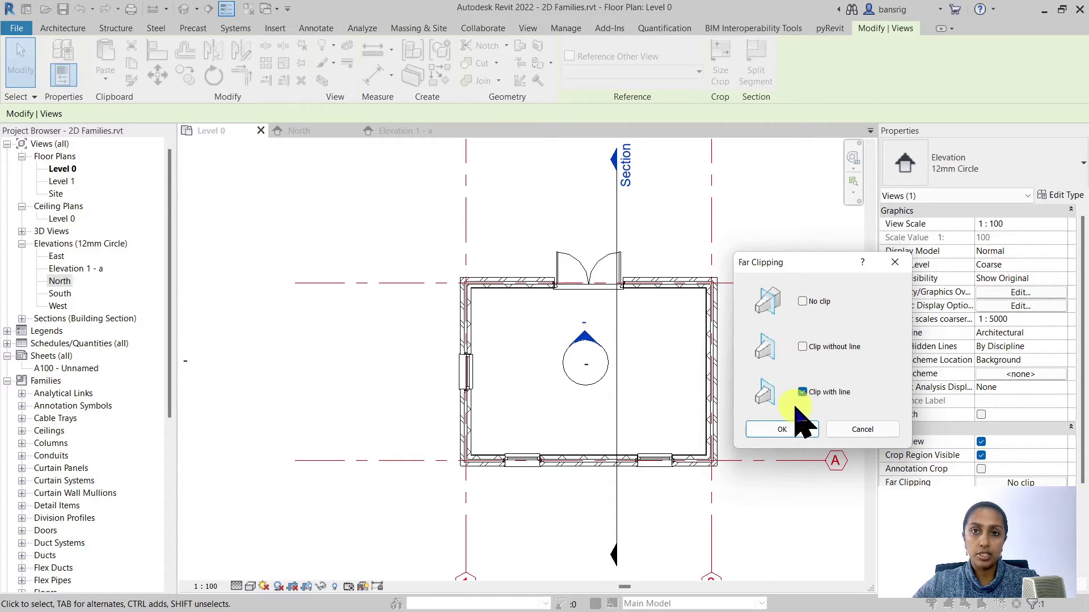
{"action": "left_click", "coordinate": [782, 429]}
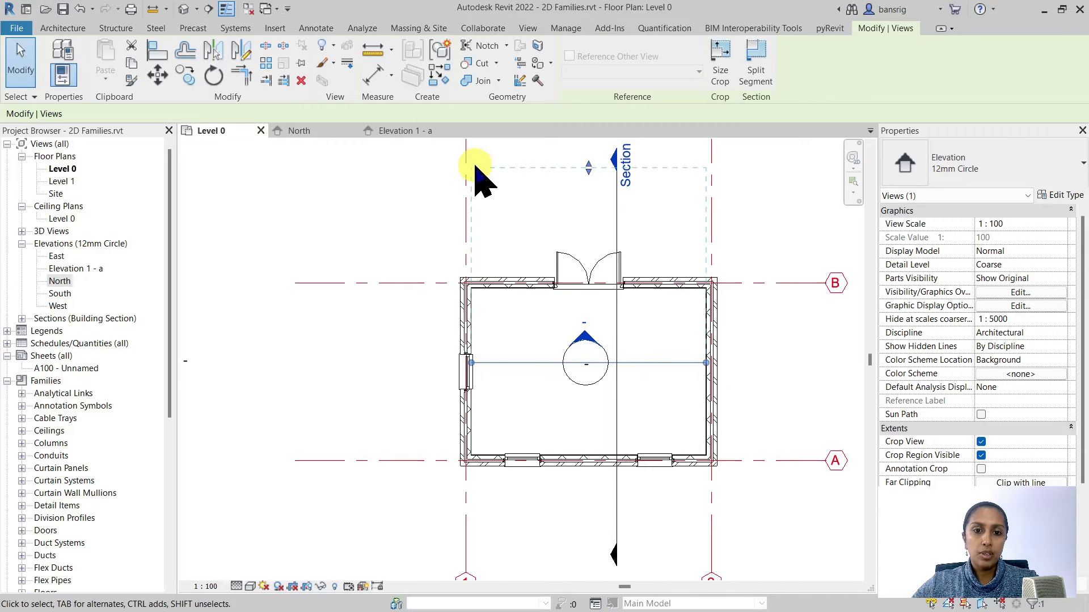
{"action": "left_click_drag", "start_coordinate": [589, 167], "coordinate": [593, 234]}
{"action": "key", "text": "Escape"}
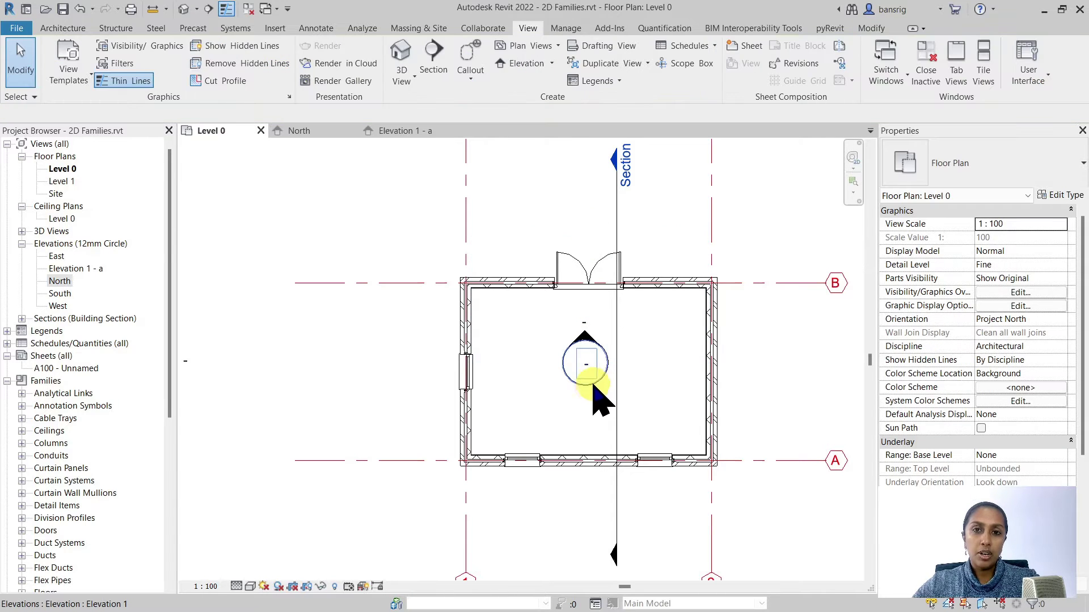
Add a second elevation view to the interior marker, facing the wall with the two windows
{"action": "left_click", "coordinate": [589, 393]}
{"action": "scroll", "coordinate": [607, 393], "scroll_direction": "up", "scroll_amount": 5}
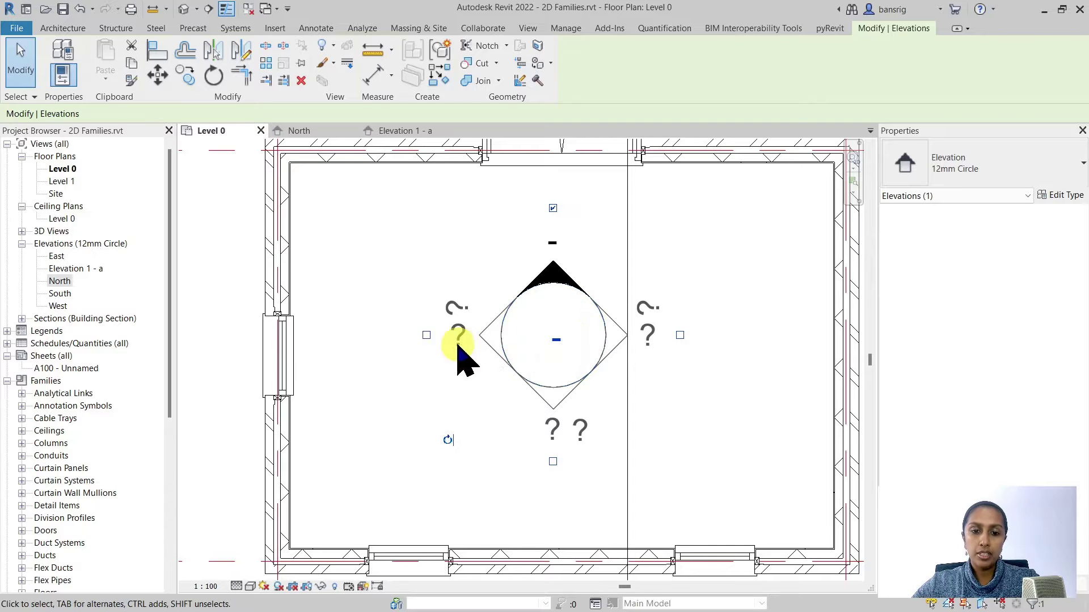
{"action": "left_click", "coordinate": [553, 461]}
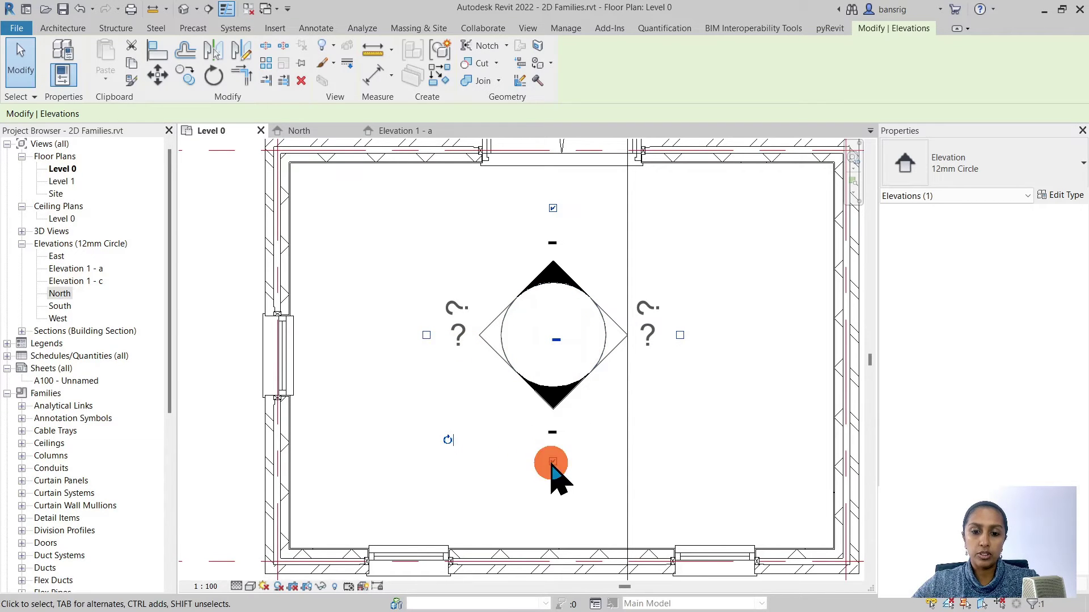
{"action": "left_click", "coordinate": [700, 479]}
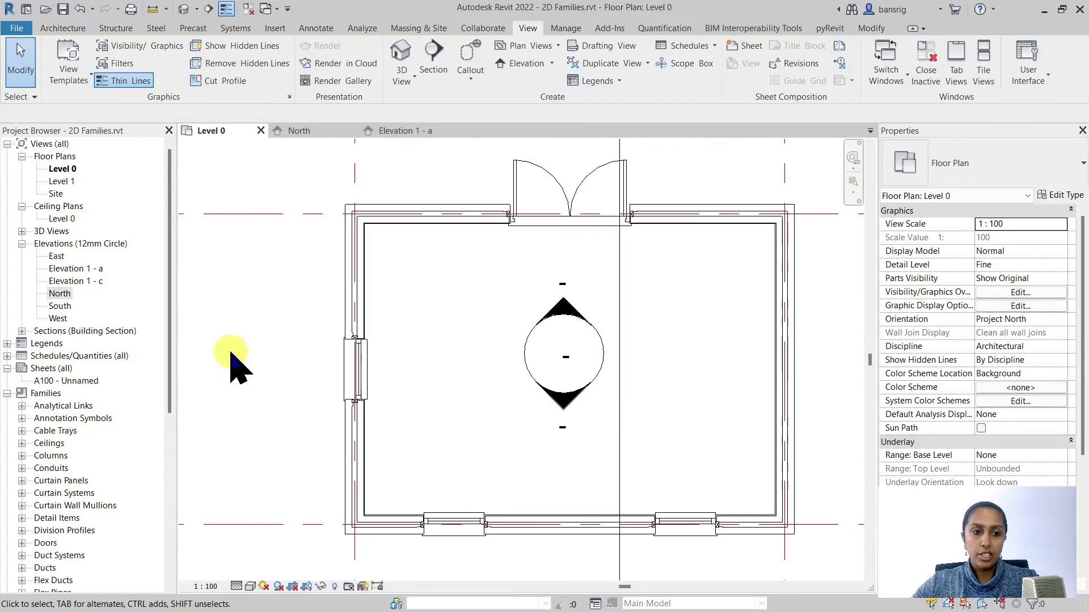
Open Elevation 1 - c from its marker arrow to inspect the two-window wall and return to the Level 0 plan
{"action": "left_click", "coordinate": [86, 282]}
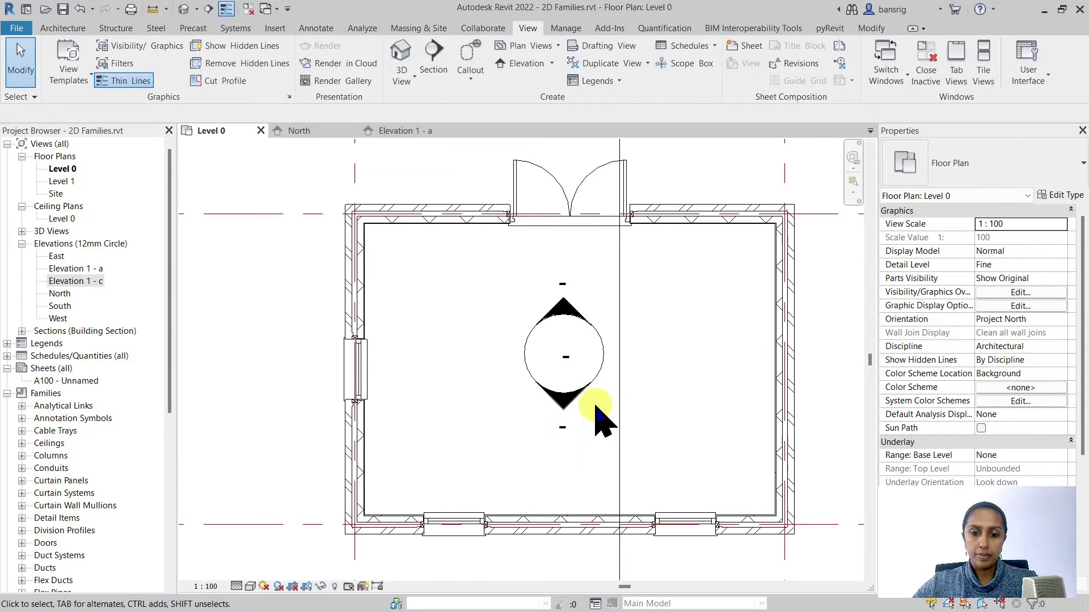
{"action": "left_click", "coordinate": [561, 407]}
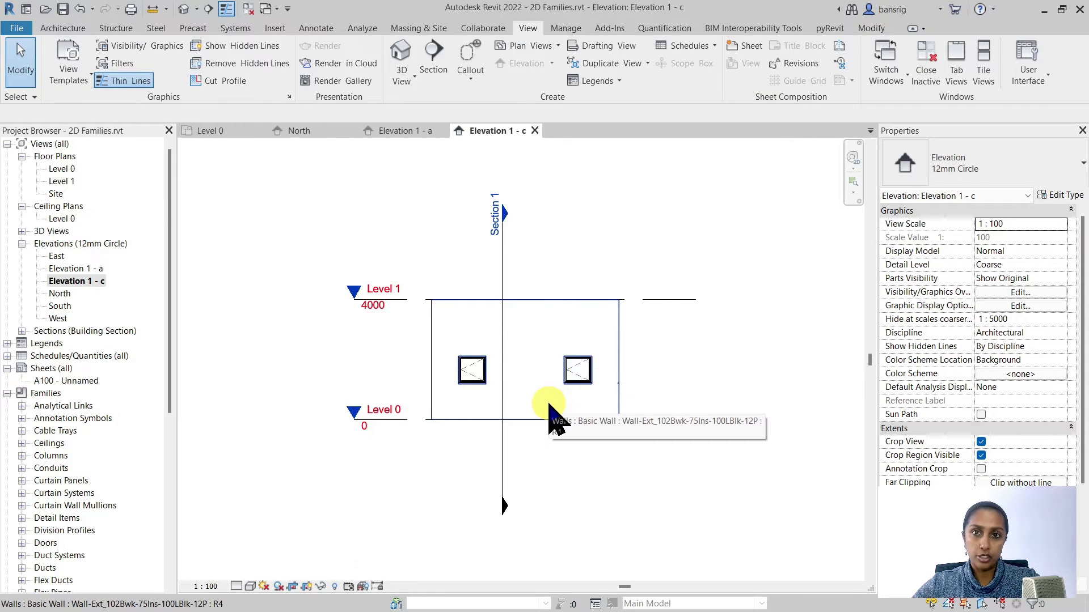
{"action": "left_click", "coordinate": [219, 131]}
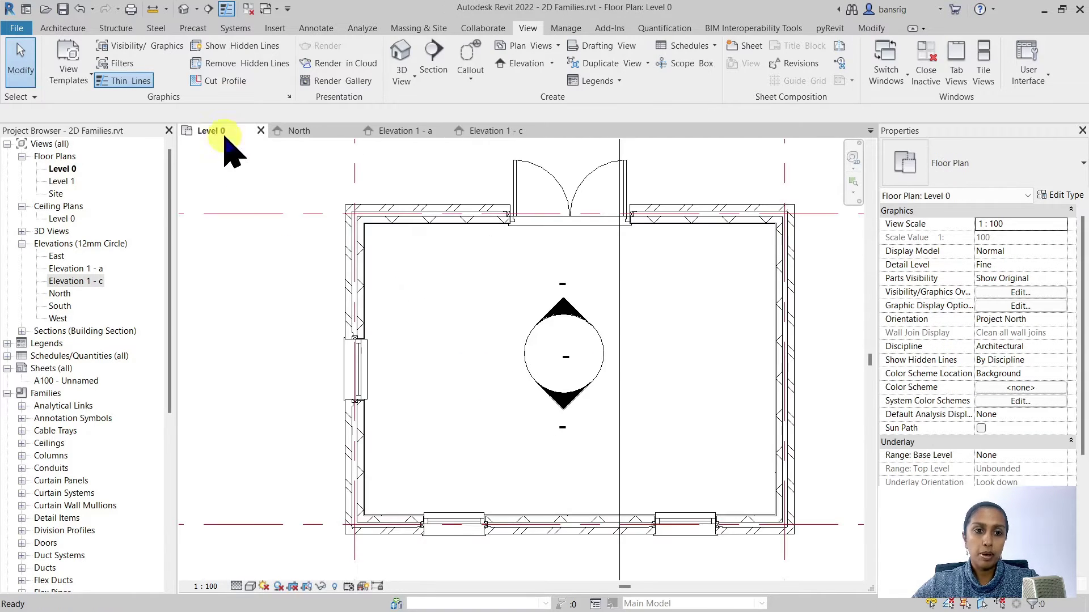
Enable the two remaining side-facing elevation views on the interior marker, towards the grid 1 and grid 2 walls
{"action": "left_click", "coordinate": [600, 359]}
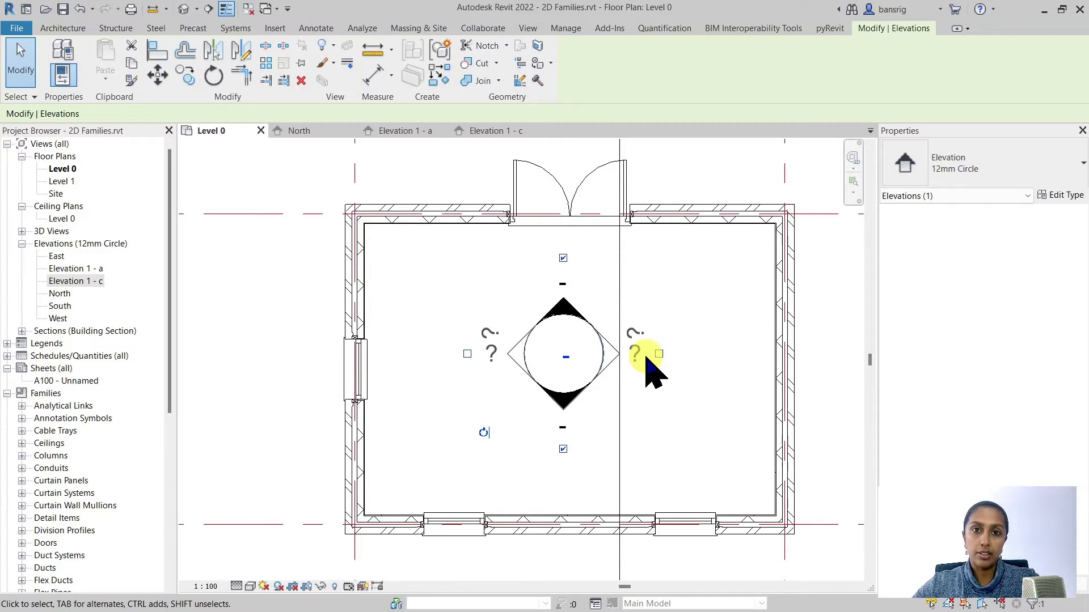
{"action": "left_click", "coordinate": [467, 353]}
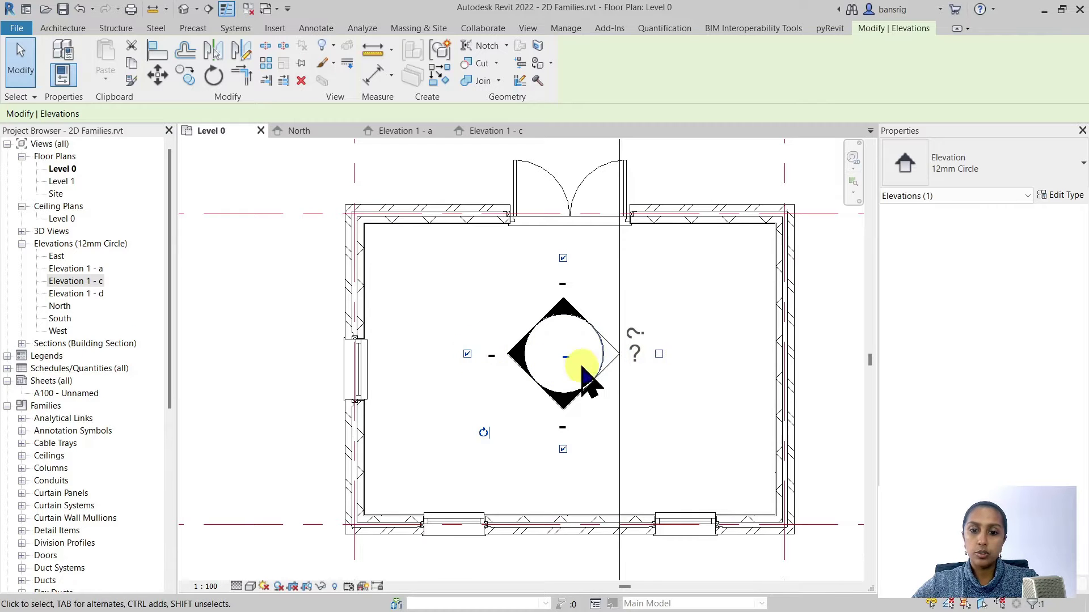
{"action": "left_click", "coordinate": [657, 355]}
Check the entries for Elevation 1 - a to Elevation 1 - d and reselect their marker in the plan
{"action": "left_click", "coordinate": [85, 271]}
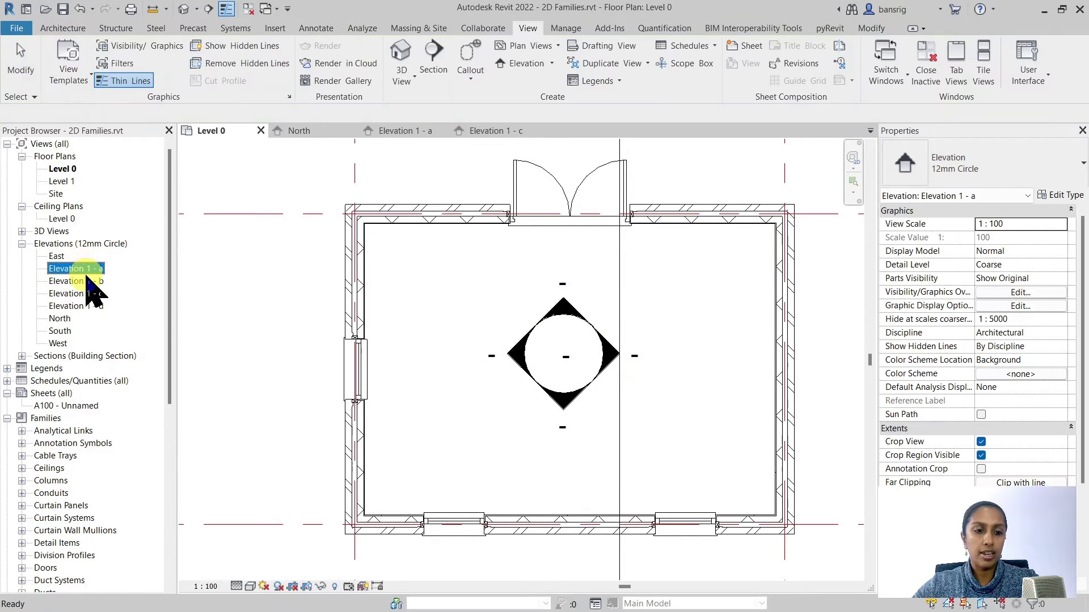
{"action": "left_click", "coordinate": [88, 281]}
{"action": "left_click", "coordinate": [89, 294]}
{"action": "left_click", "coordinate": [89, 306]}
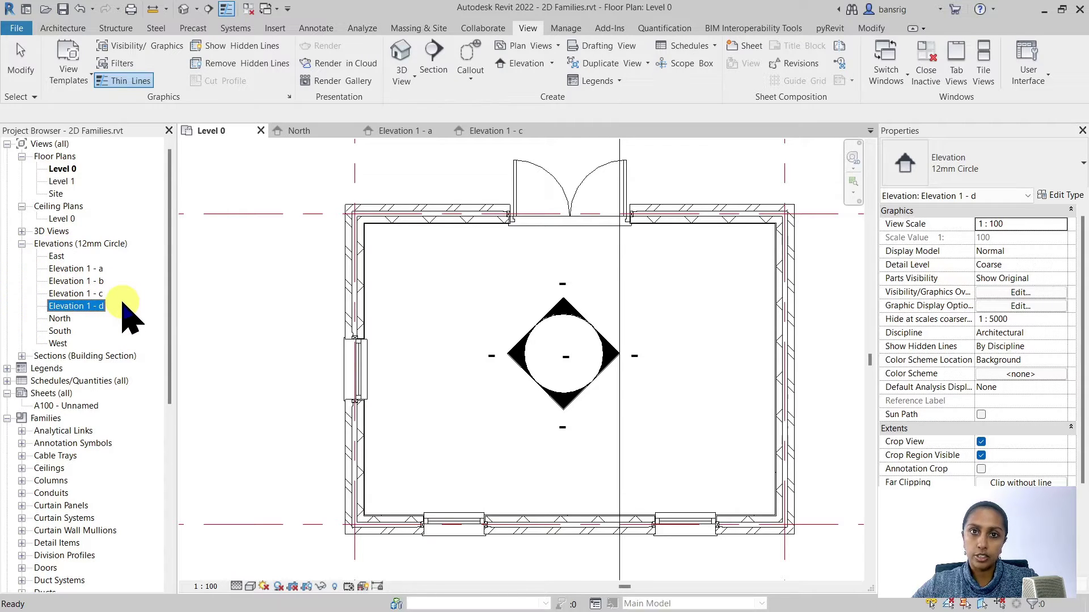
{"action": "left_click", "coordinate": [563, 309]}
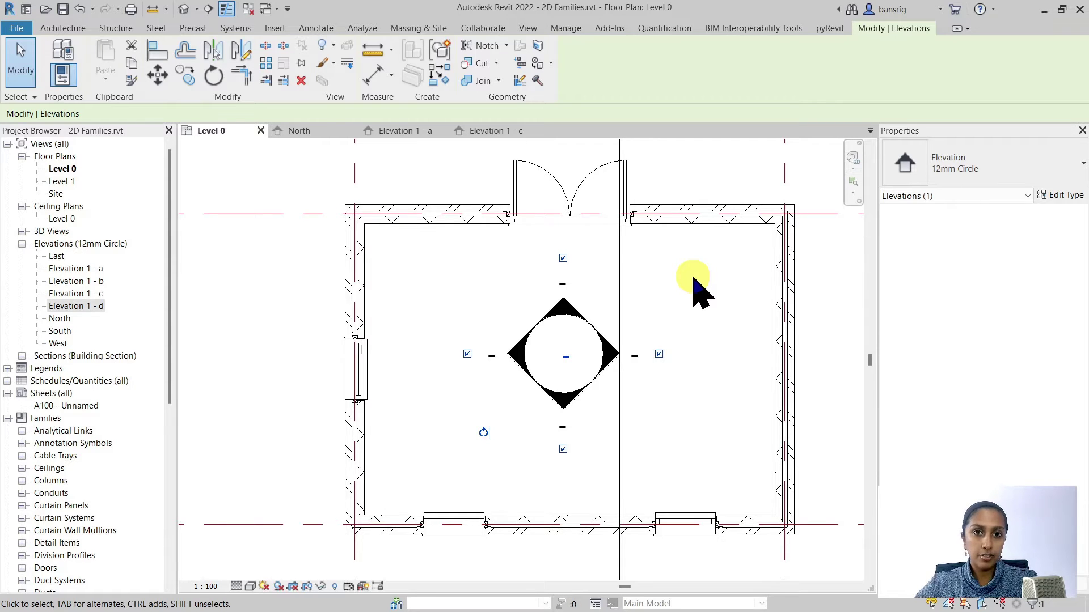
Create a new annotation family from the Metric Elevation Mark Body.rft template and delete its red instruction note
{"action": "left_click", "coordinate": [17, 29]}
{"action": "mouse_move", "coordinate": [60, 92]}
{"action": "left_click", "coordinate": [163, 131]}
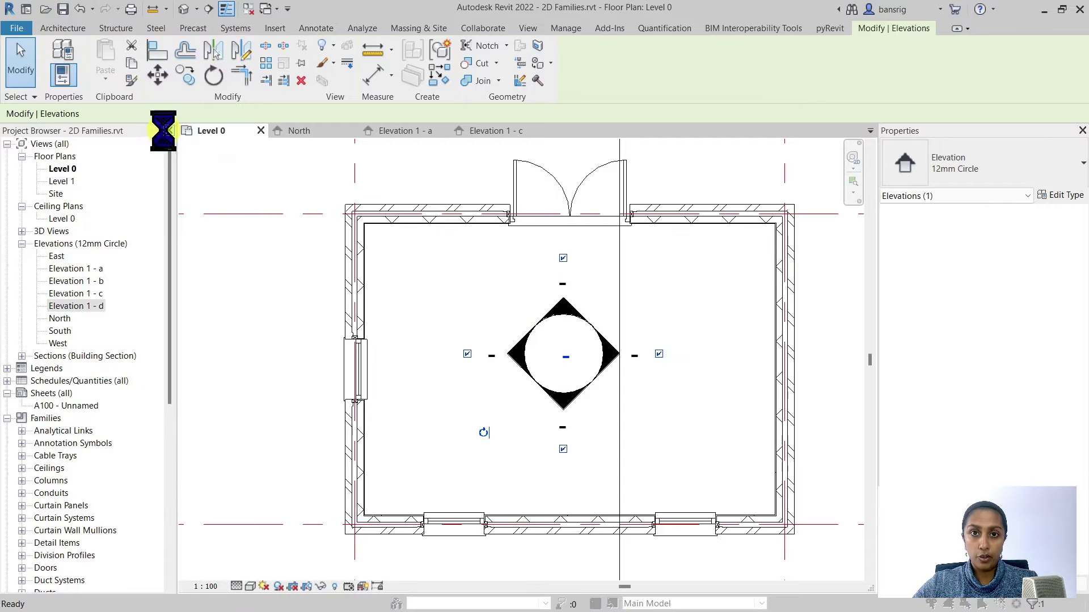
{"action": "double_click", "coordinate": [431, 161]}
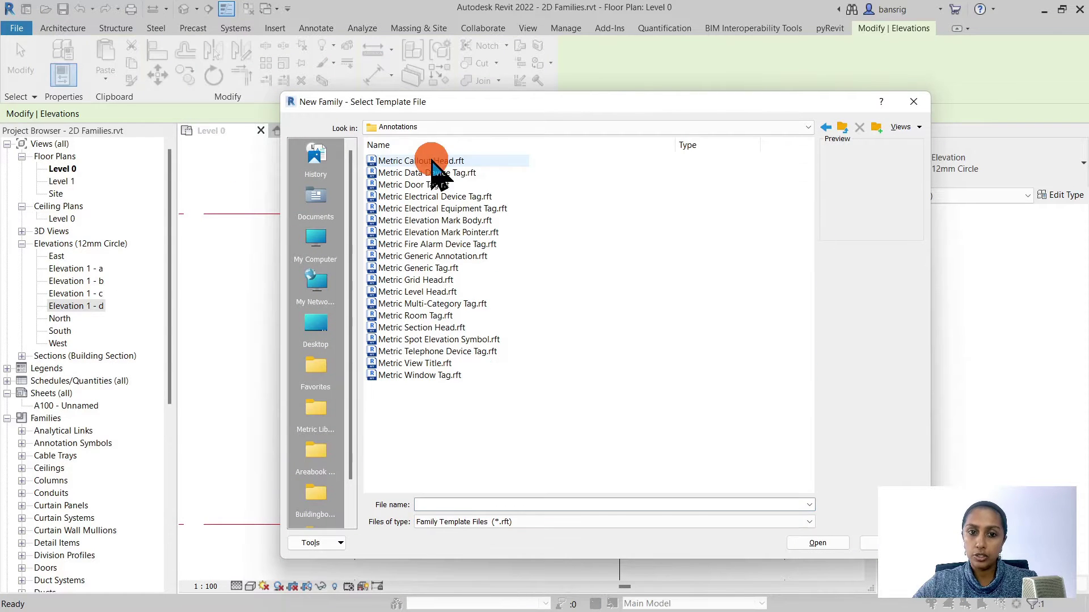
{"action": "left_click", "coordinate": [470, 221]}
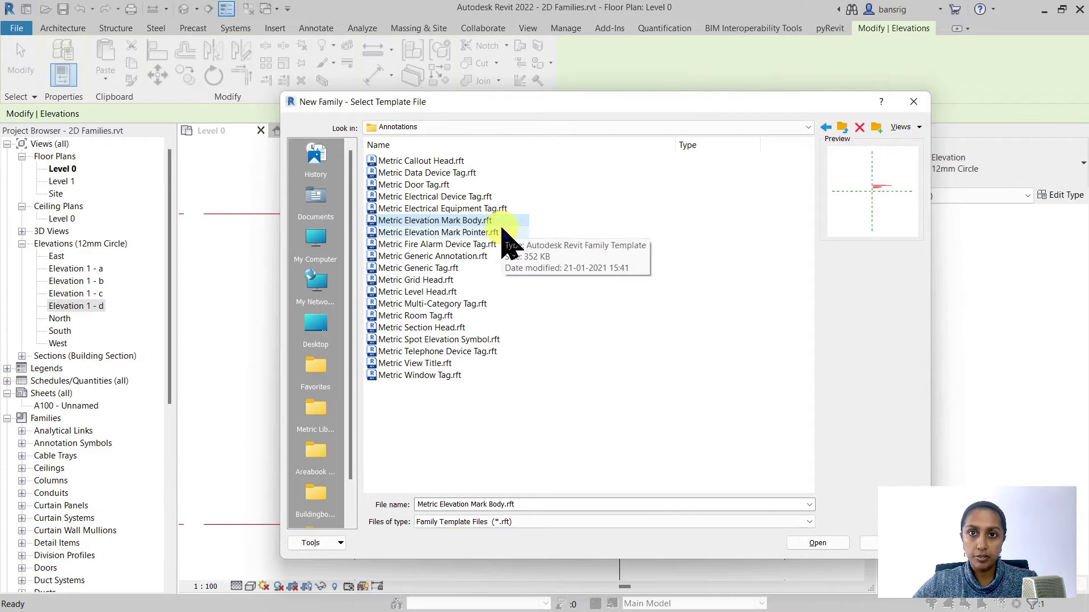
{"action": "left_click", "coordinate": [440, 234]}
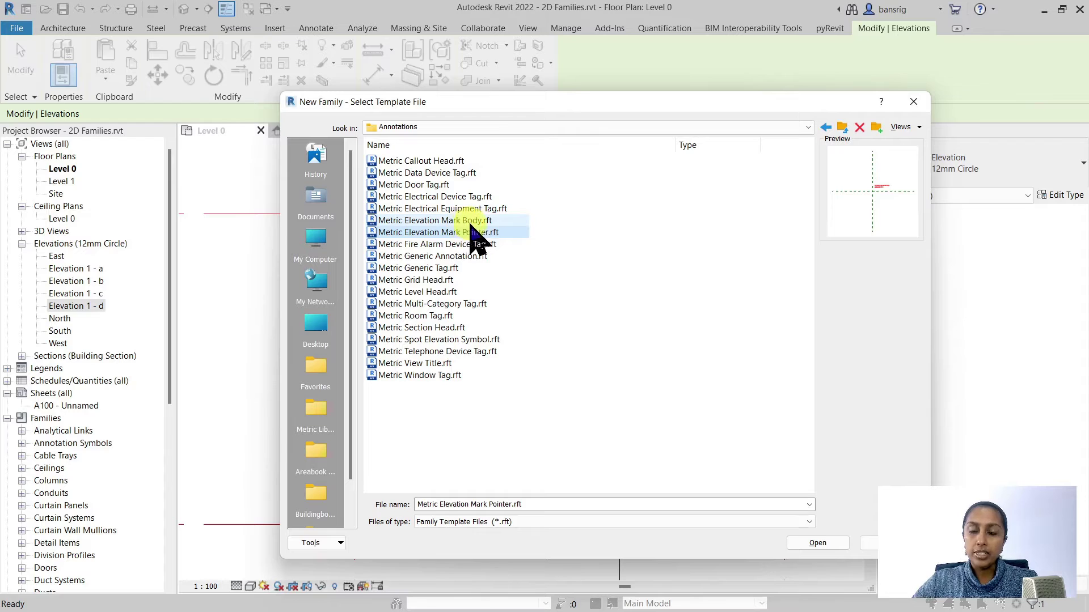
{"action": "left_click", "coordinate": [476, 221]}
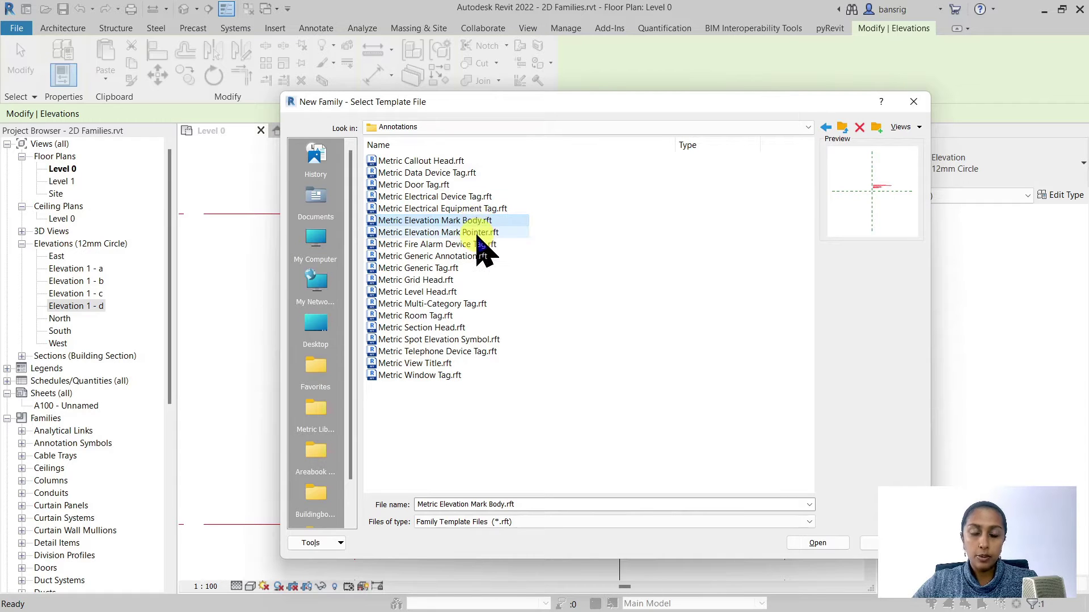
{"action": "left_click", "coordinate": [477, 233]}
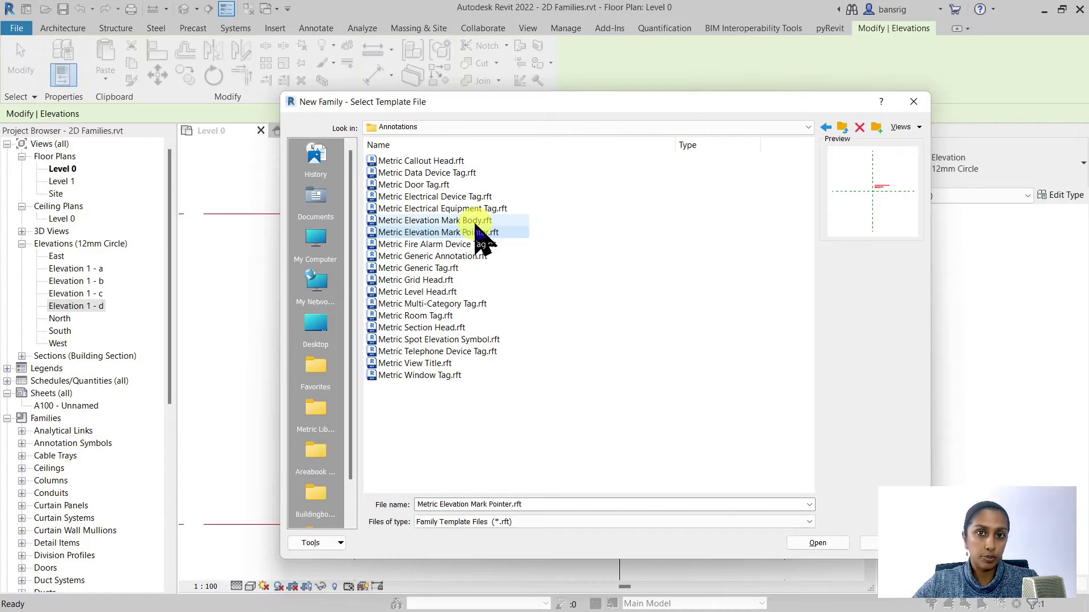
{"action": "left_click", "coordinate": [476, 221]}
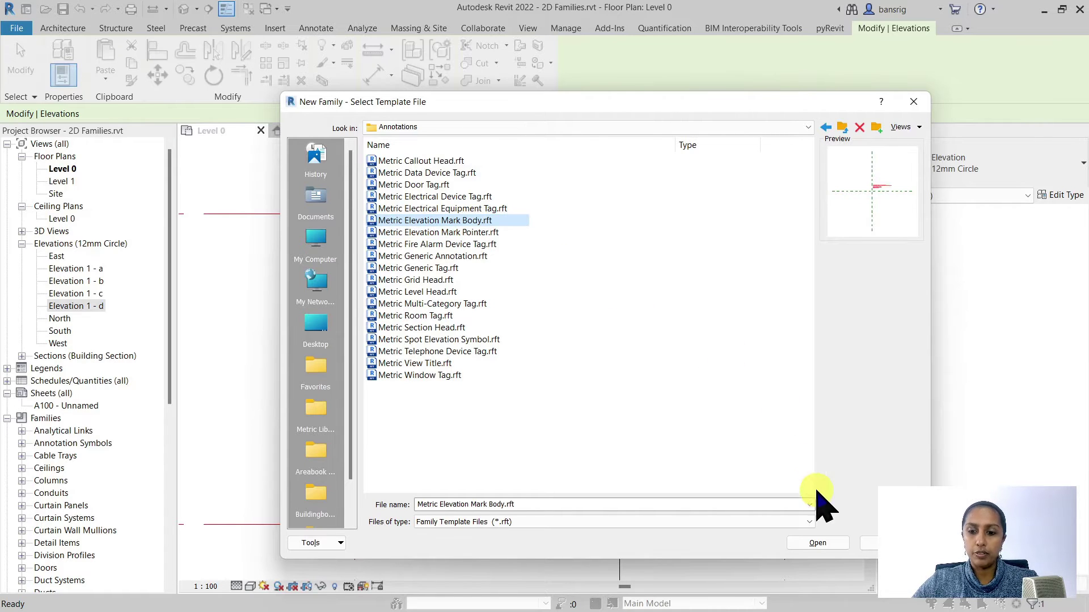
{"action": "left_click", "coordinate": [817, 542]}
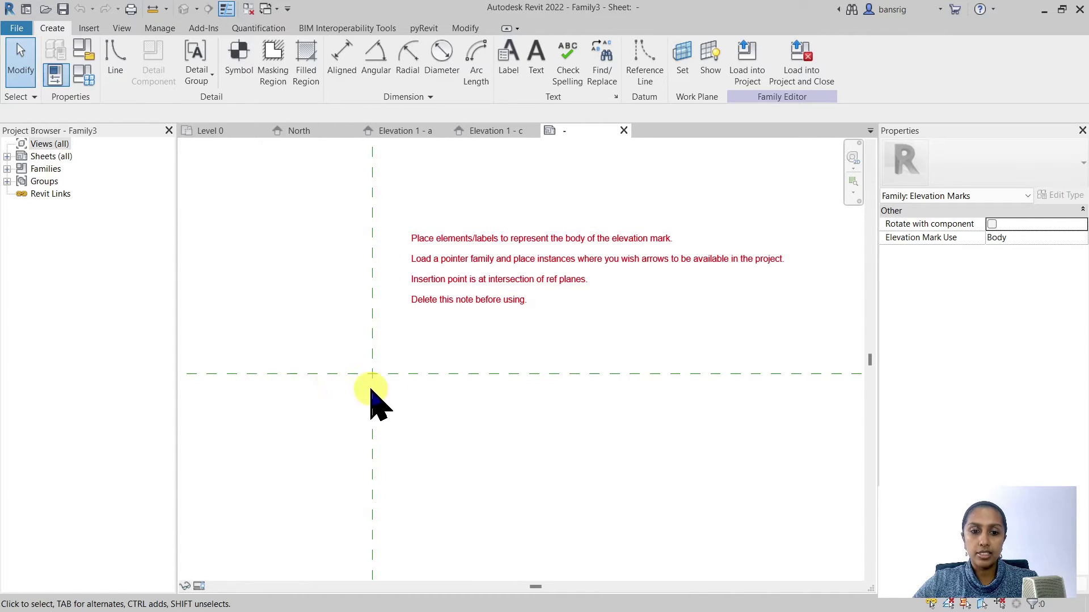
{"action": "left_click", "coordinate": [432, 292]}
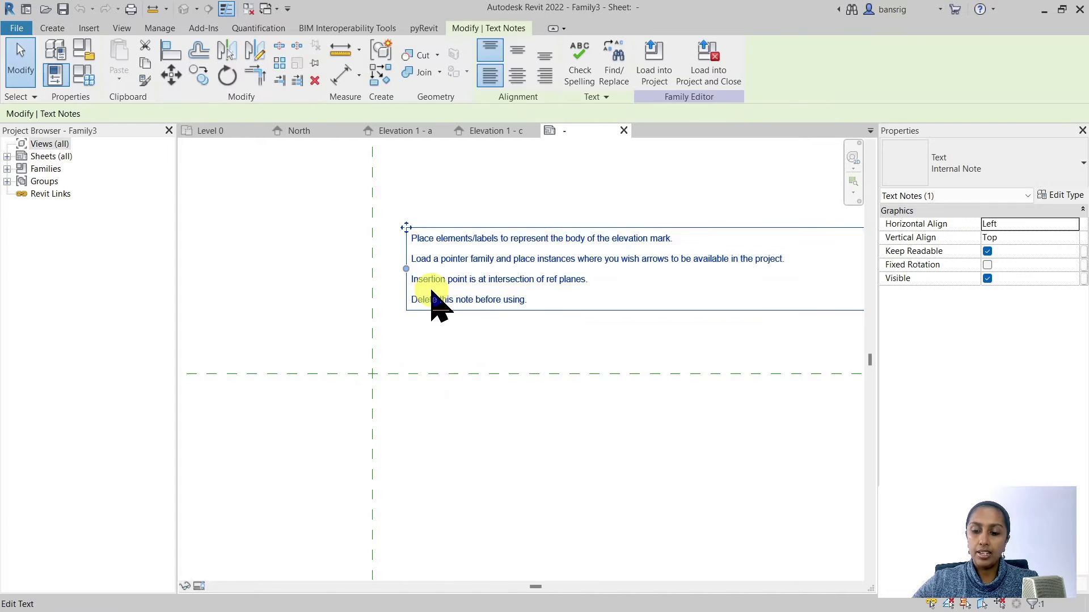
{"action": "key", "text": "Delete"}
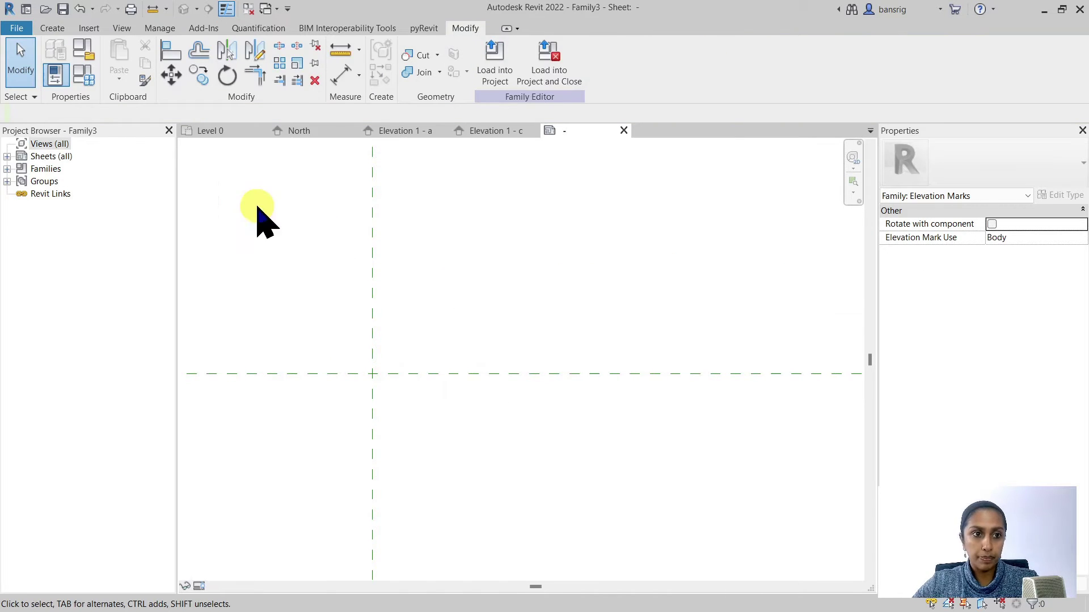
Draw chained lines for a 10 by 10 square centred on the reference plane intersection, leaving its upper-left corner open
{"action": "left_click", "coordinate": [52, 28]}
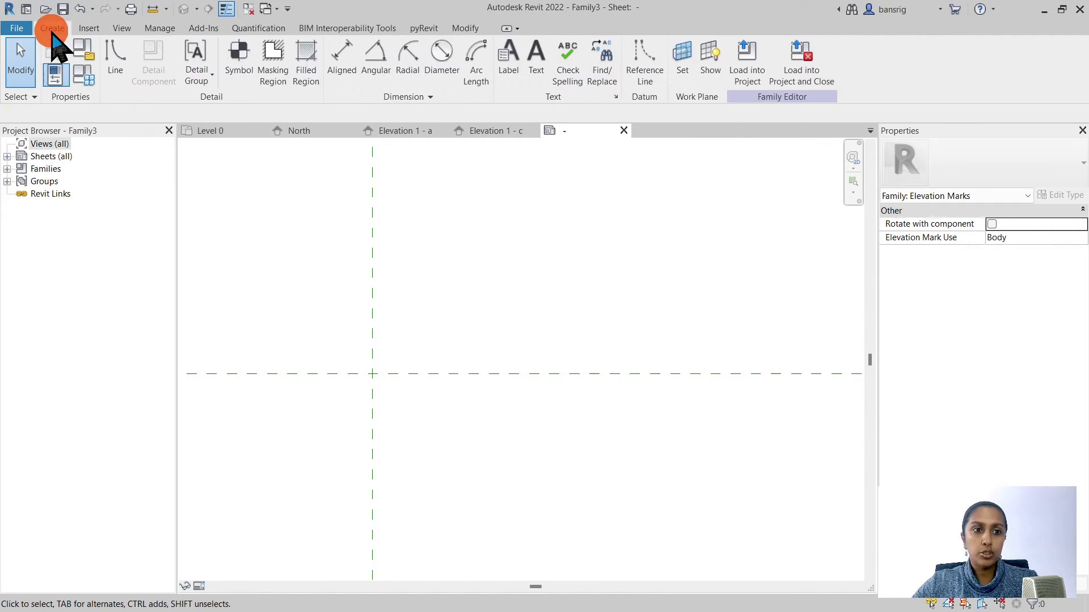
{"action": "left_click", "coordinate": [114, 68]}
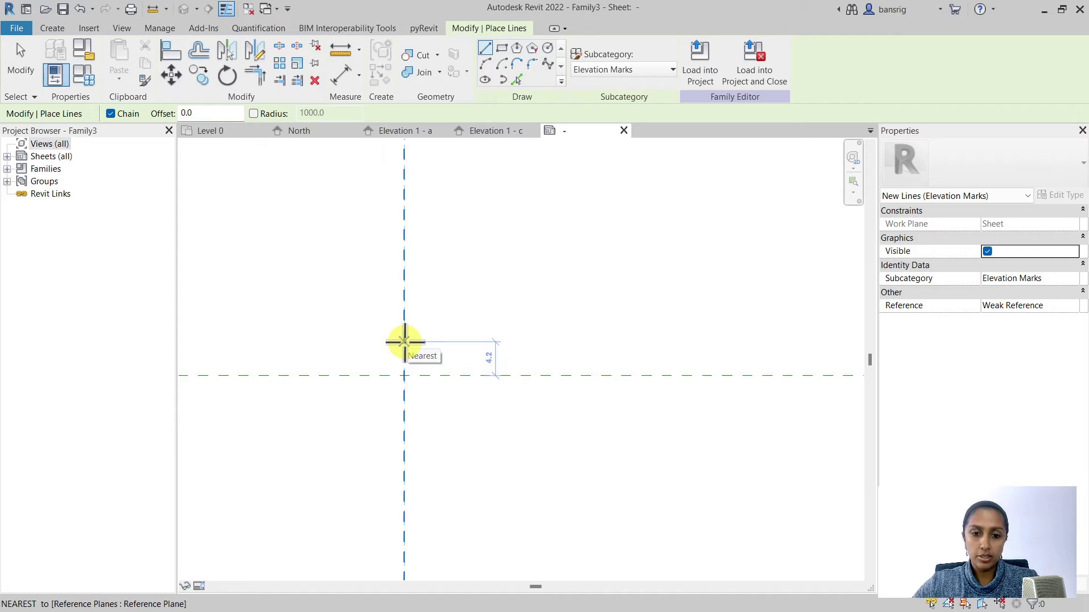
{"action": "left_click", "coordinate": [445, 335]}
{"action": "left_click", "coordinate": [446, 417]}
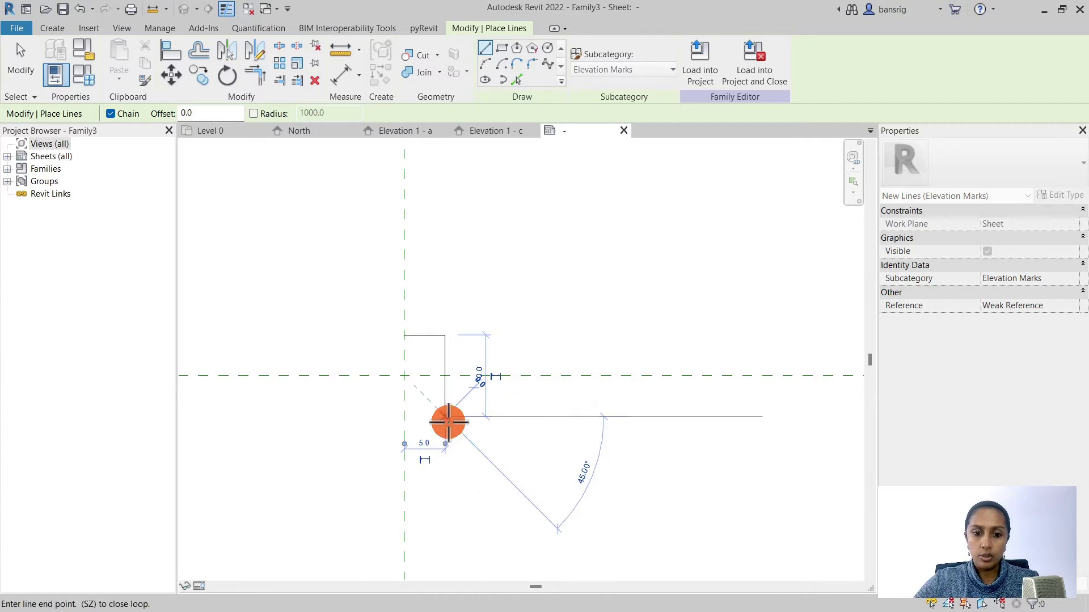
{"action": "type", "text": "10"}
{"action": "key", "text": "Return"}
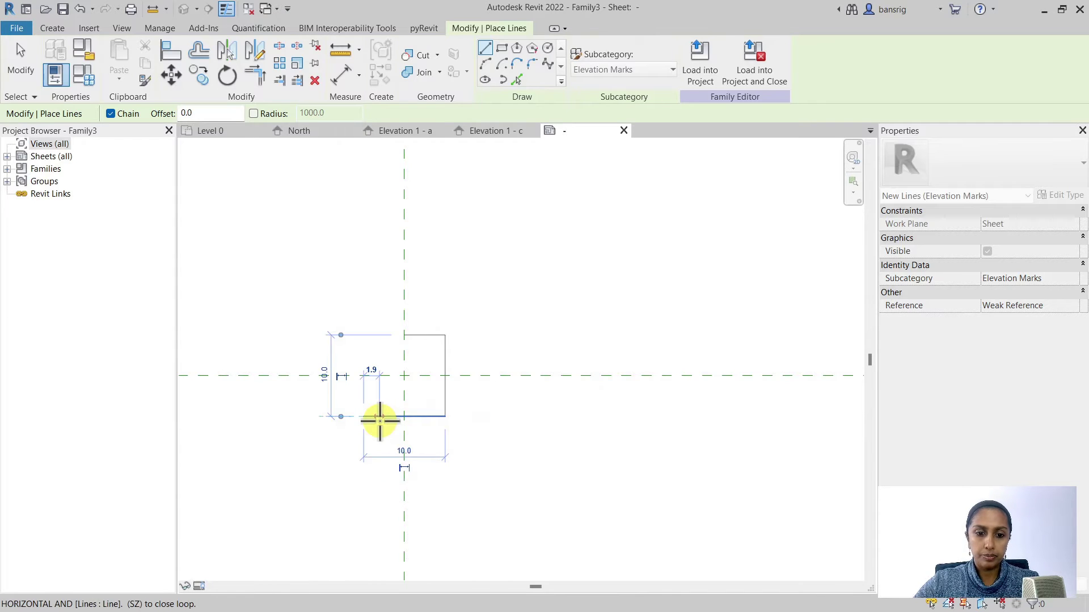
{"action": "left_click", "coordinate": [363, 342]}
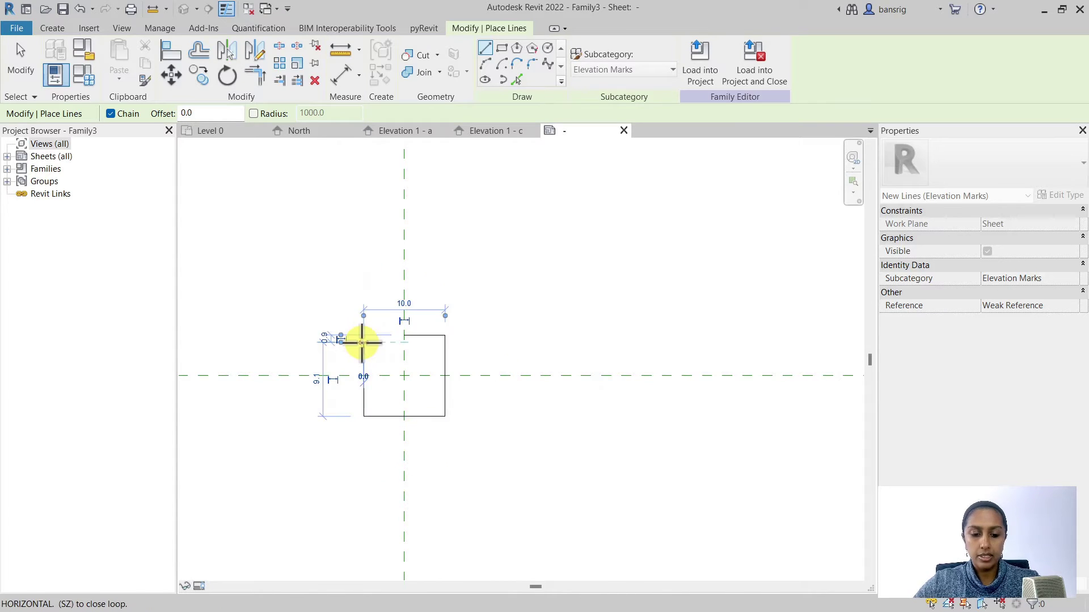
Trim the square's upper and left lines to a corner so the outline closes
{"action": "left_click", "coordinate": [255, 76]}
{"action": "left_click", "coordinate": [418, 337]}
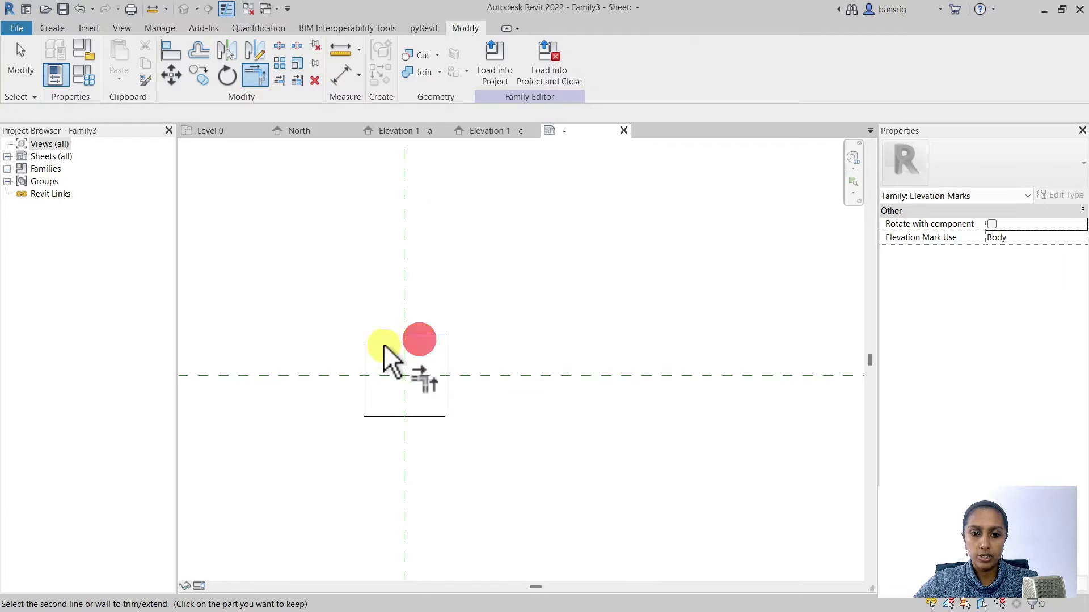
{"action": "key", "text": "Escape"}
{"action": "key", "text": "Escape"}
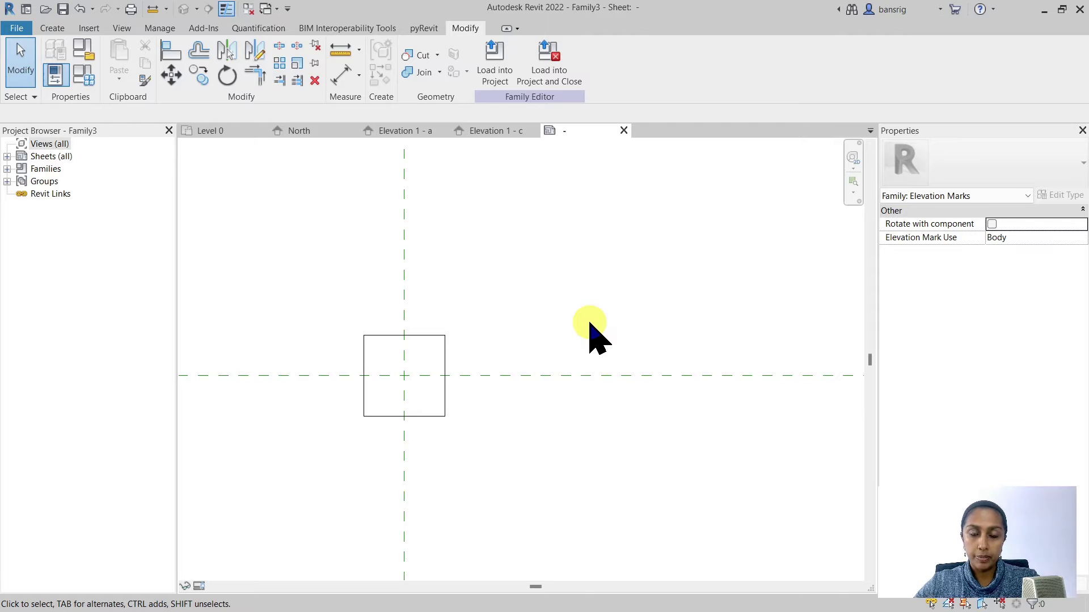
Create another annotation family from the Metric Elevation Mark Pointer.rft template and delete its red instruction note
{"action": "left_click", "coordinate": [16, 29]}
{"action": "mouse_move", "coordinate": [102, 85]}
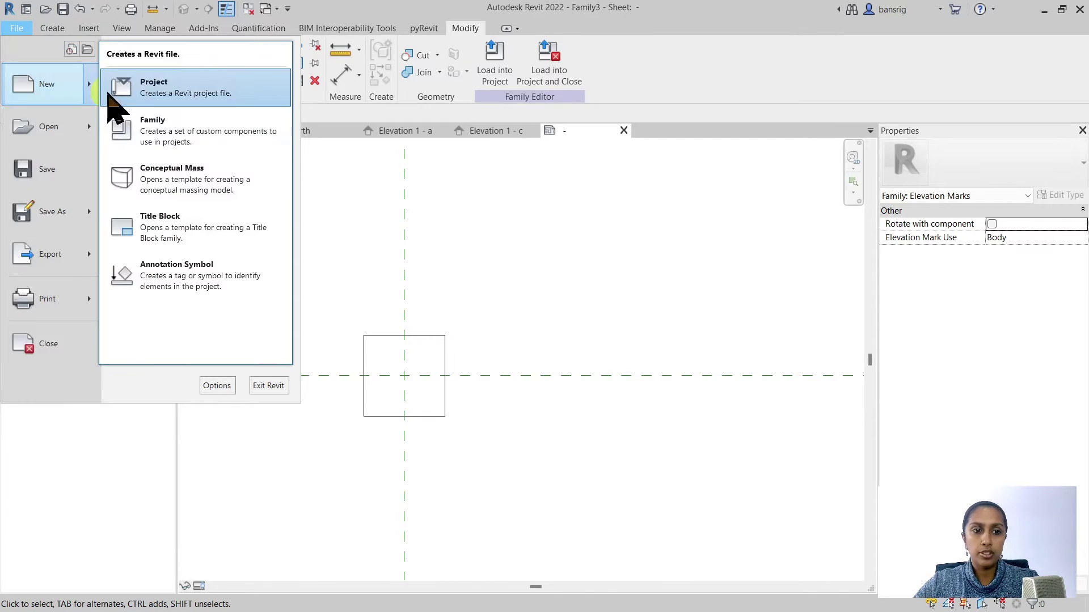
{"action": "left_click", "coordinate": [142, 122]}
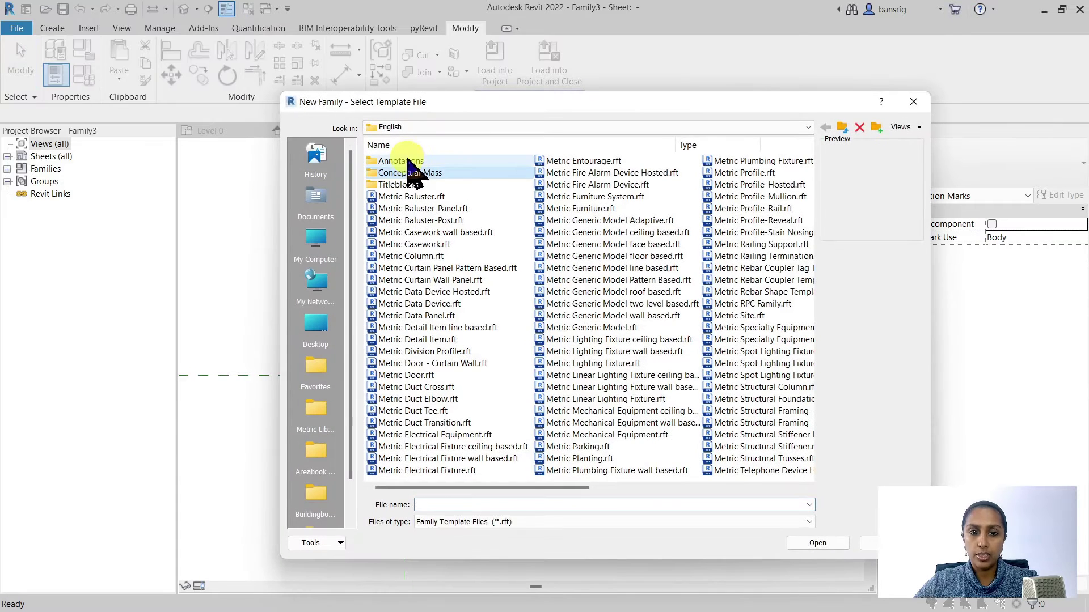
{"action": "double_click", "coordinate": [404, 162]}
{"action": "left_click", "coordinate": [440, 233]}
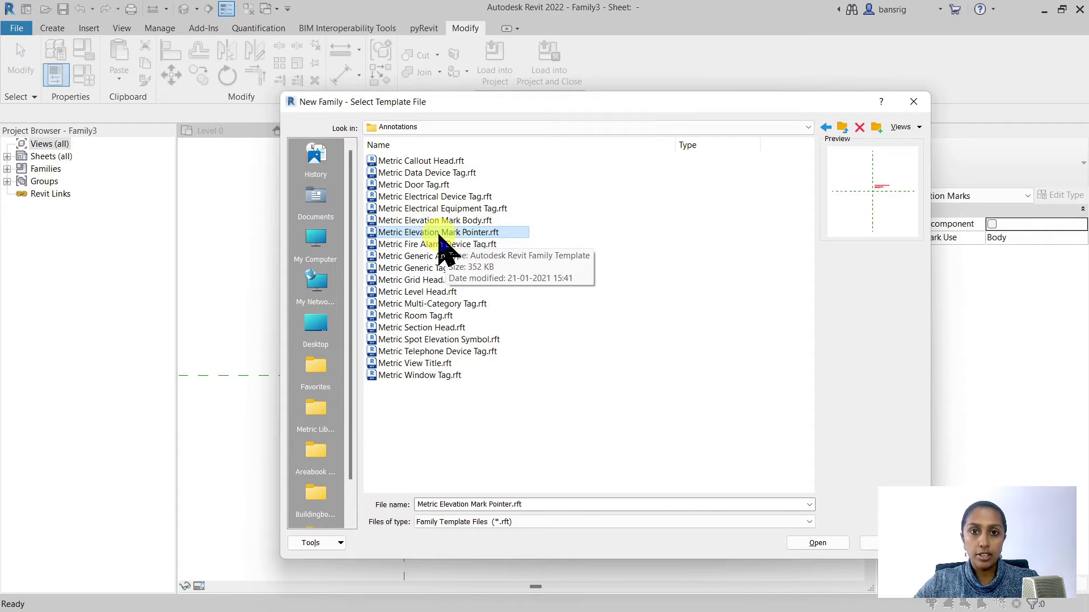
{"action": "left_click", "coordinate": [828, 548]}
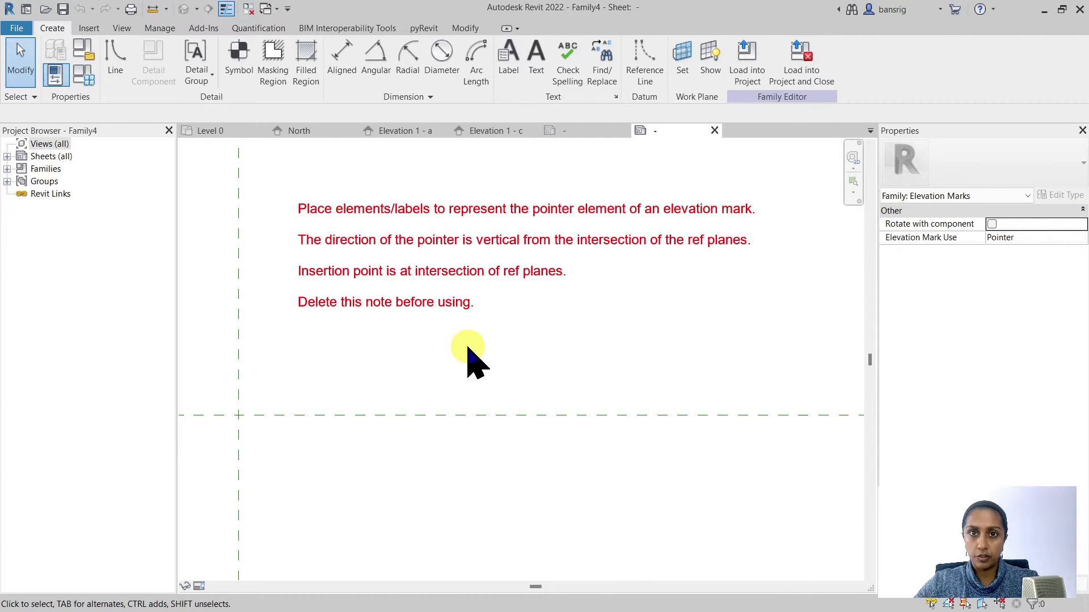
{"action": "scroll", "coordinate": [468, 356], "scroll_direction": "down", "scroll_amount": 1}
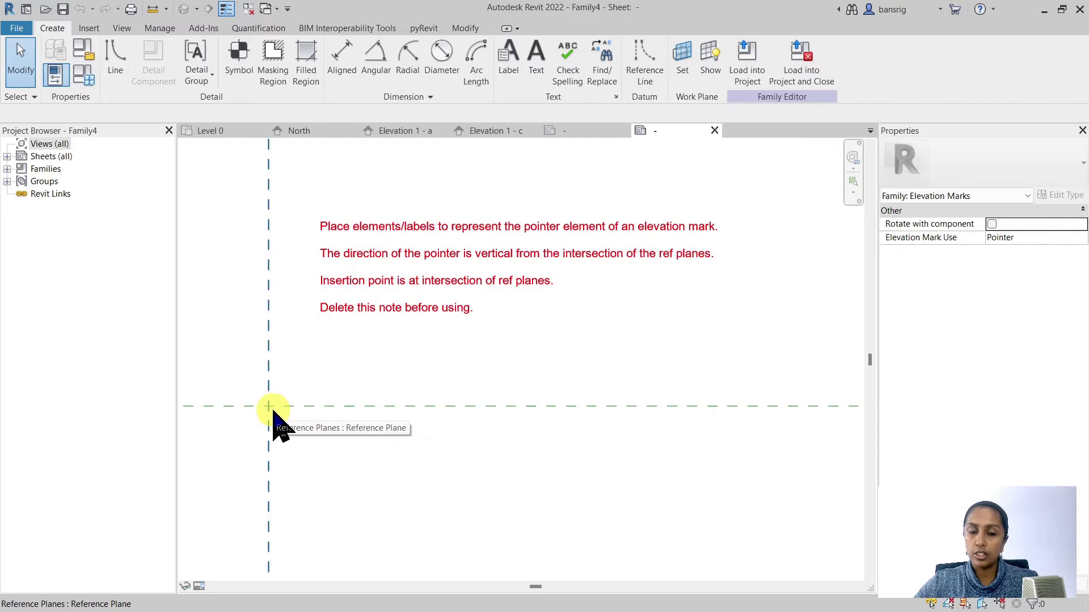
{"action": "left_click", "coordinate": [400, 309]}
{"action": "key", "text": "Delete"}
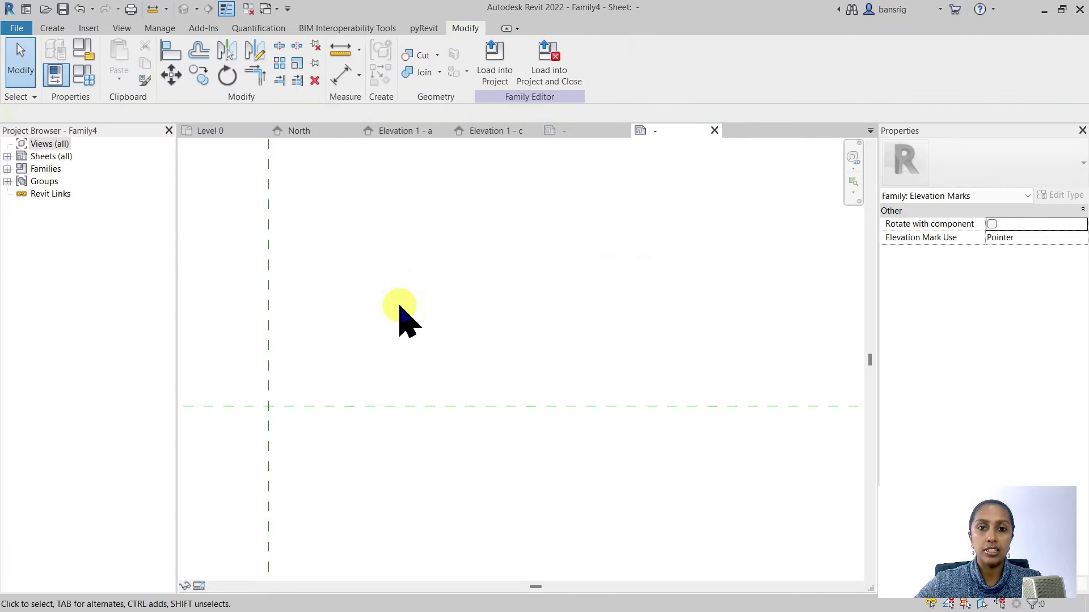
Start a filled region with a 10-long base from the reference plane intersection and a sloped side about 5 long rising from its far end
{"action": "left_click", "coordinate": [50, 28]}
{"action": "left_click", "coordinate": [305, 70]}
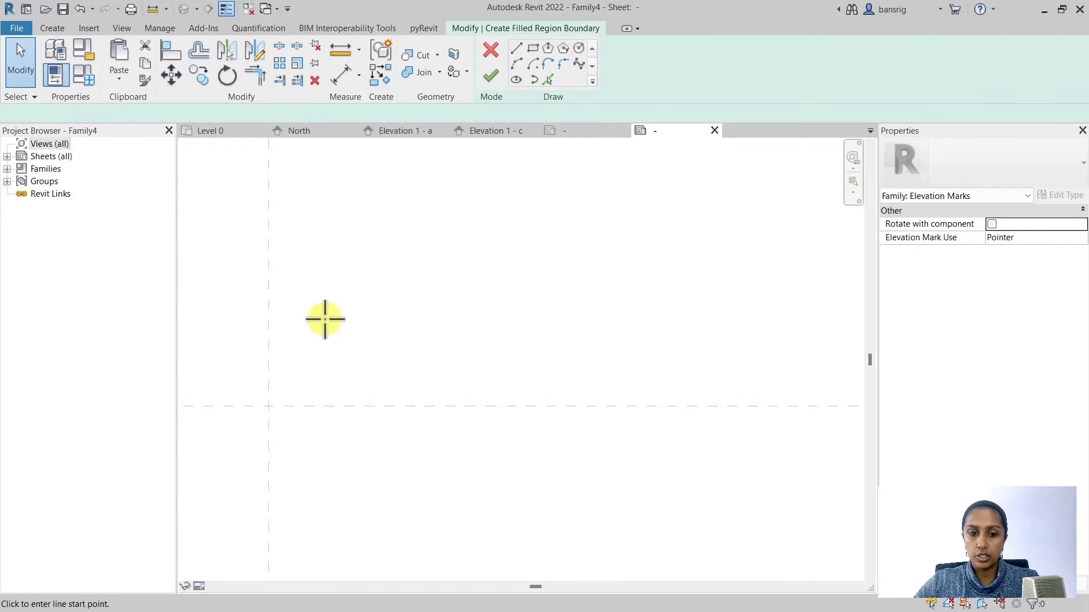
{"action": "scroll", "coordinate": [367, 349], "scroll_direction": "down", "scroll_amount": 3}
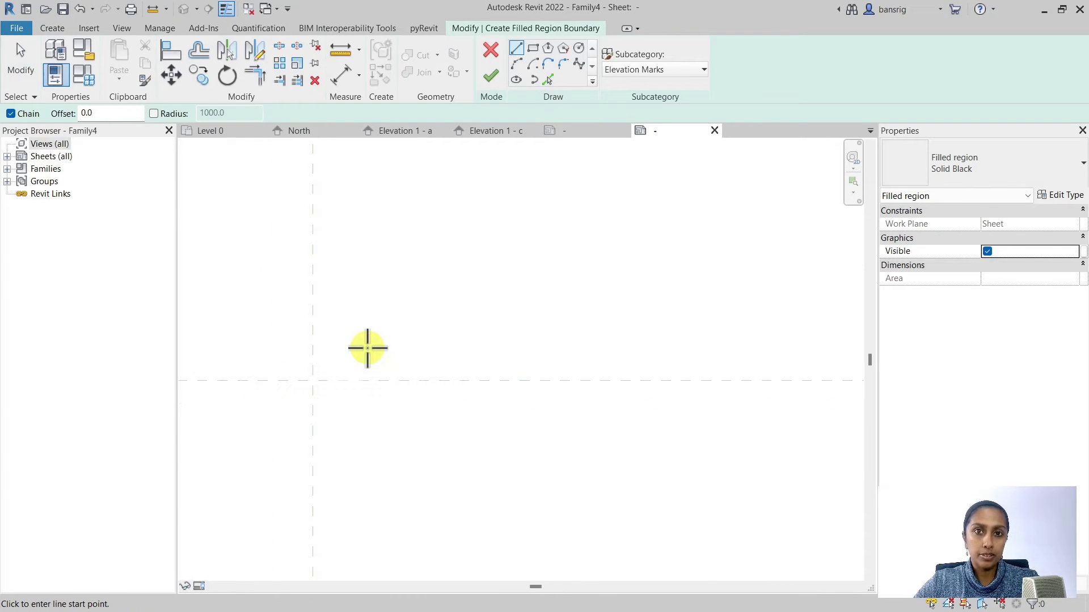
{"action": "left_click", "coordinate": [312, 381]}
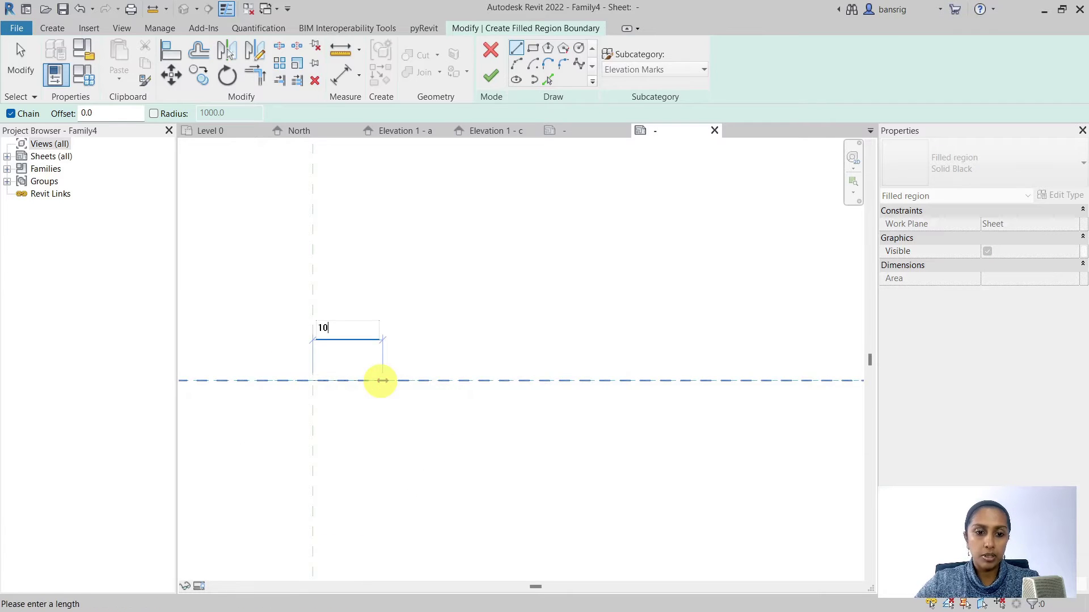
{"action": "scroll", "coordinate": [381, 352], "scroll_direction": "up", "scroll_amount": 4}
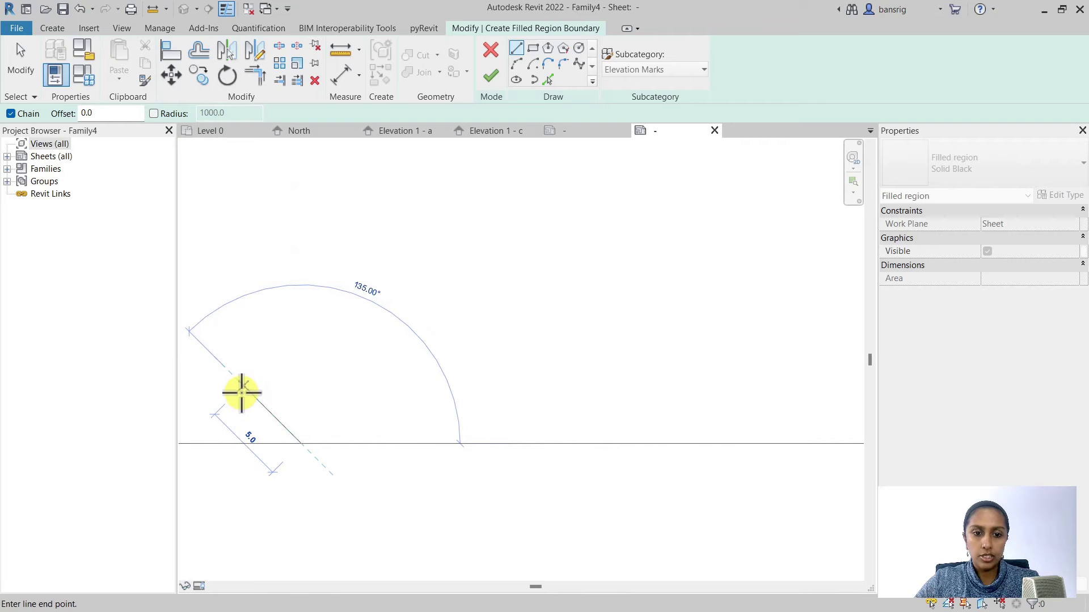
{"action": "left_click", "coordinate": [230, 402]}
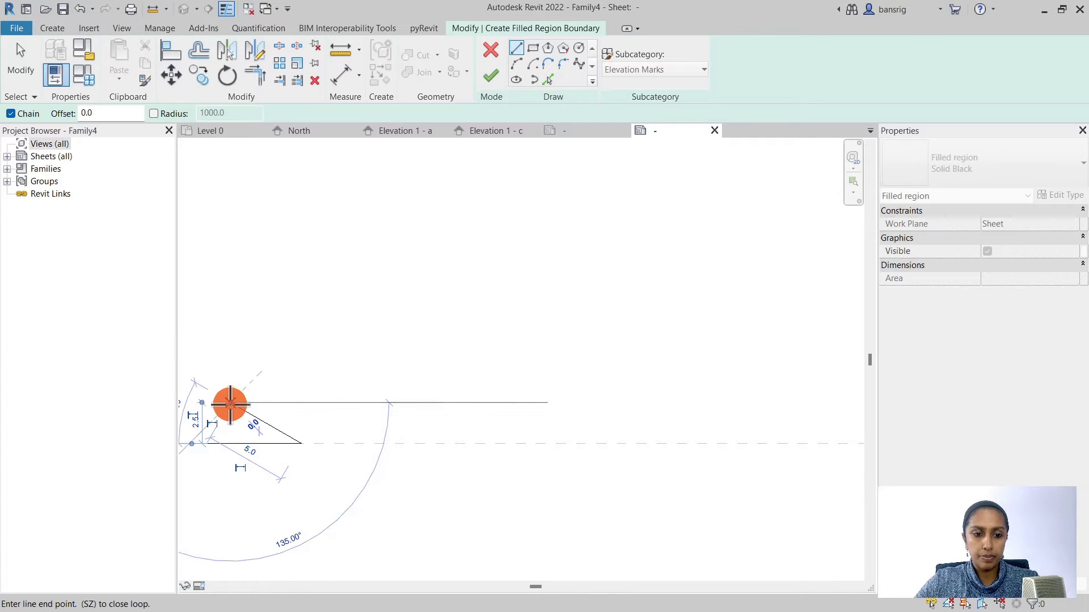
{"action": "key", "text": "Escape"}
{"action": "key", "text": "Escape"}
{"action": "middle_click_drag", "start_coordinate": [333, 425], "coordinate": [553, 394]}
Draw the opposite side at 30° from the reference plane intersection and trim both sloped sides to meet at the triangle's apex
{"action": "left_click", "coordinate": [52, 28]}
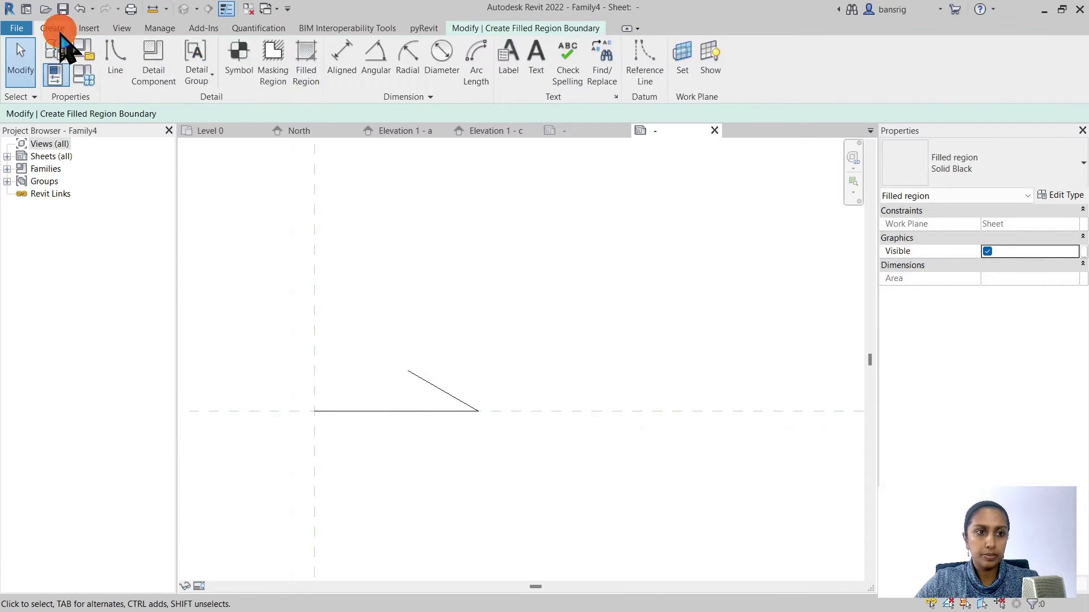
{"action": "left_click", "coordinate": [121, 73]}
{"action": "left_click", "coordinate": [313, 410]}
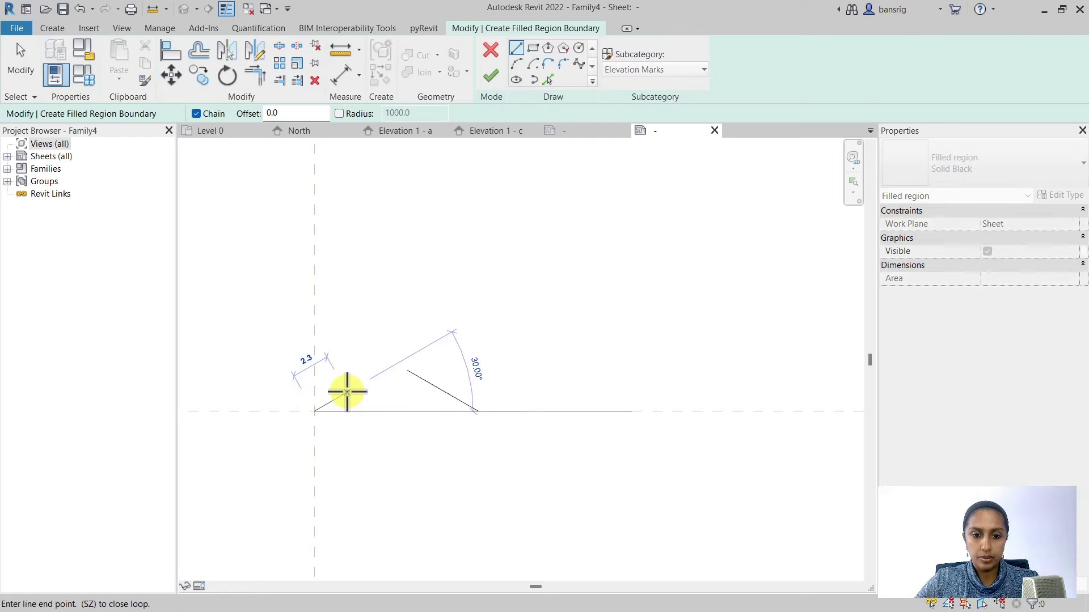
{"action": "left_click", "coordinate": [346, 393]}
{"action": "key", "text": "t"}
{"action": "key", "text": "r"}
{"action": "left_click", "coordinate": [341, 398]}
{"action": "left_click", "coordinate": [443, 391]}
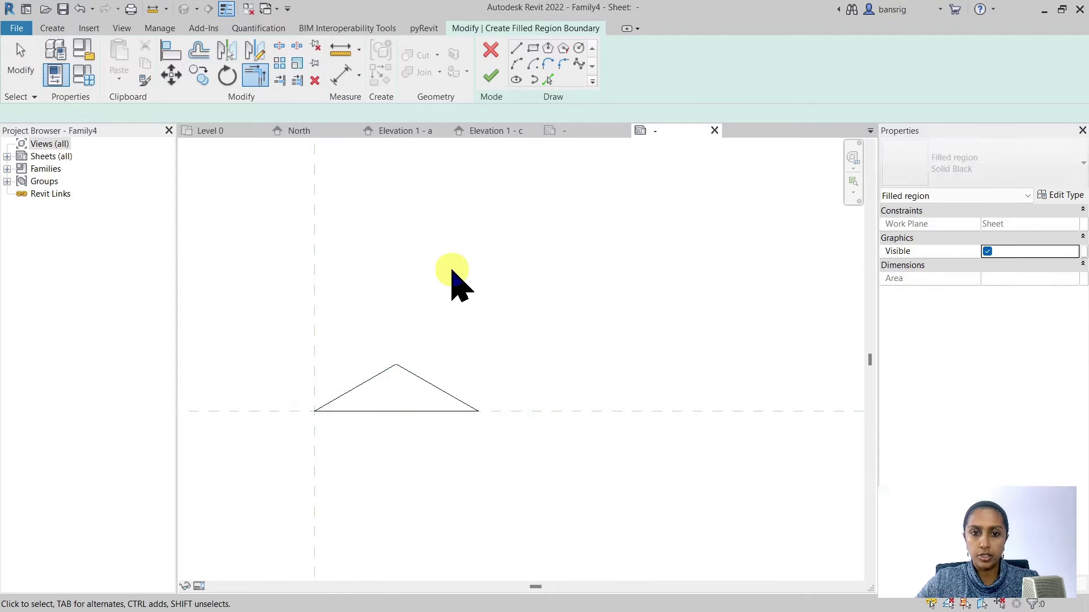
{"action": "key", "text": "Escape"}
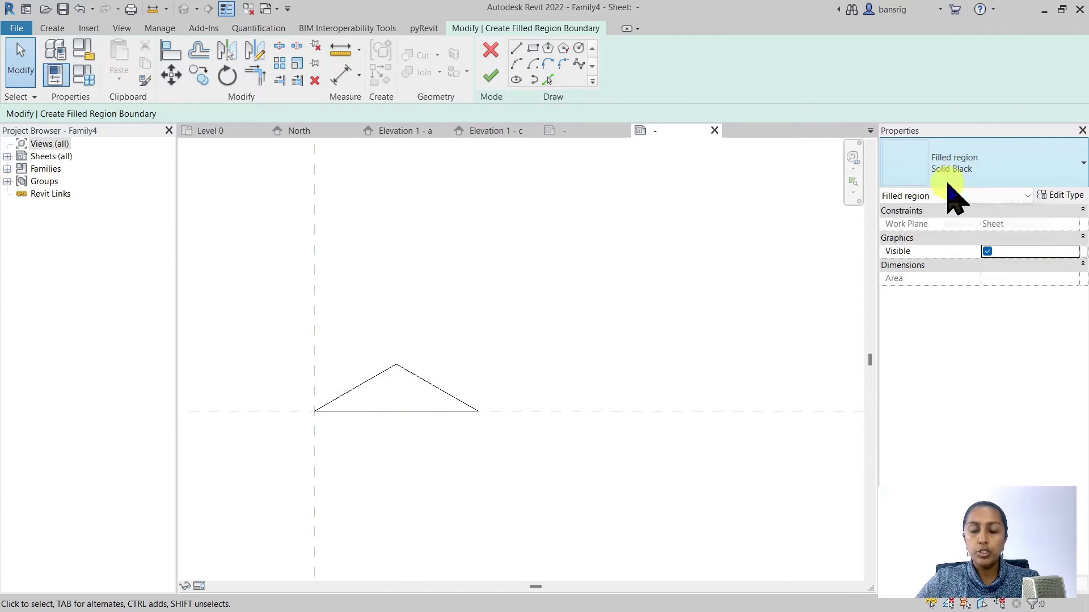
Review the type properties of the Solid Black filled region and finish the triangular boundary
{"action": "left_click", "coordinate": [1073, 196]}
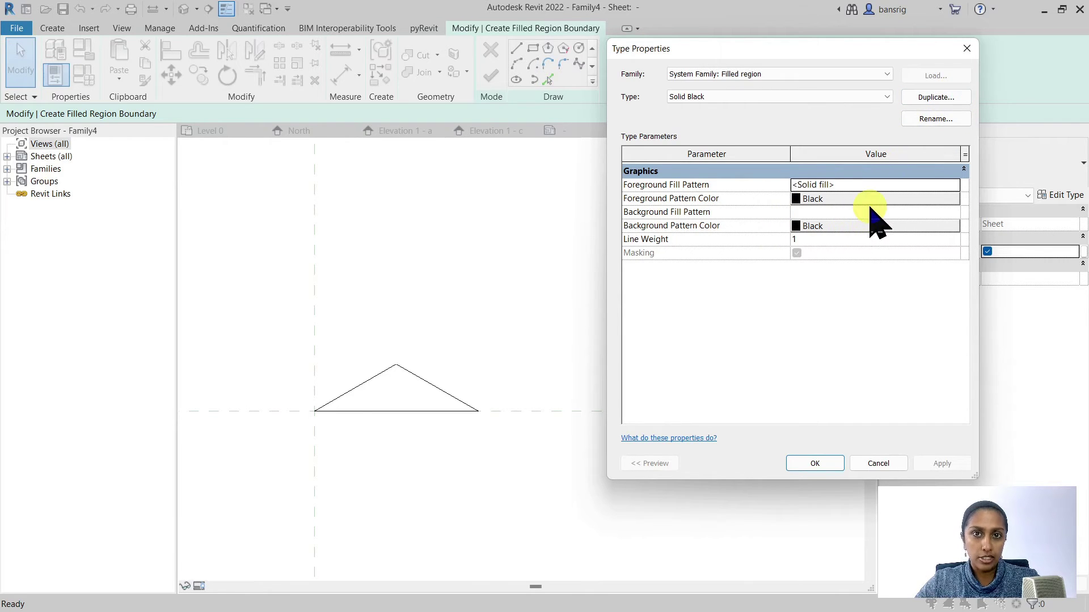
{"action": "left_click", "coordinate": [826, 463]}
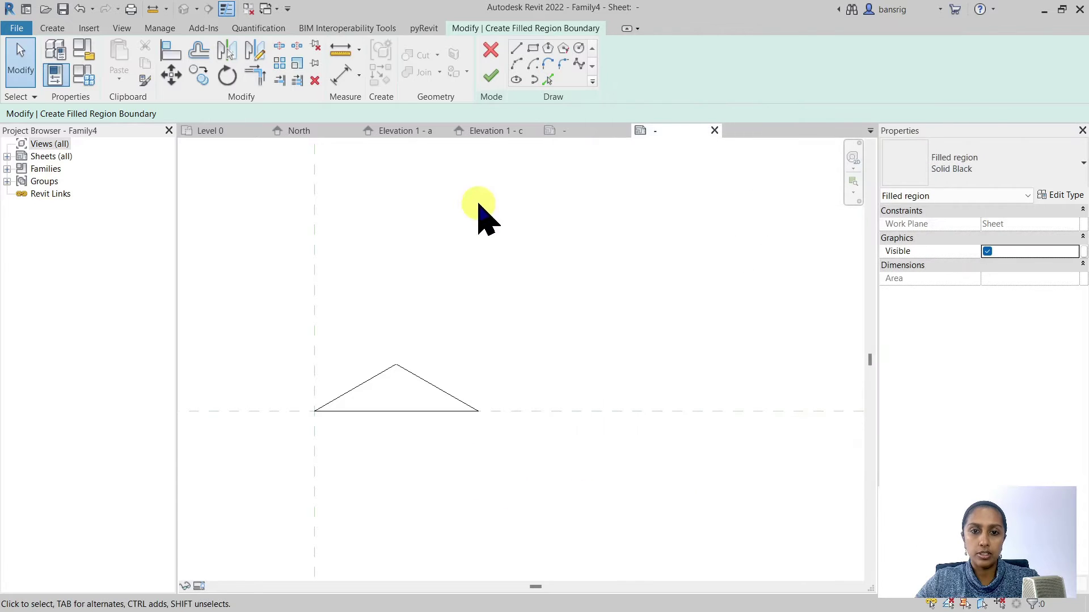
{"action": "left_click", "coordinate": [491, 77]}
{"action": "left_click", "coordinate": [568, 307]}
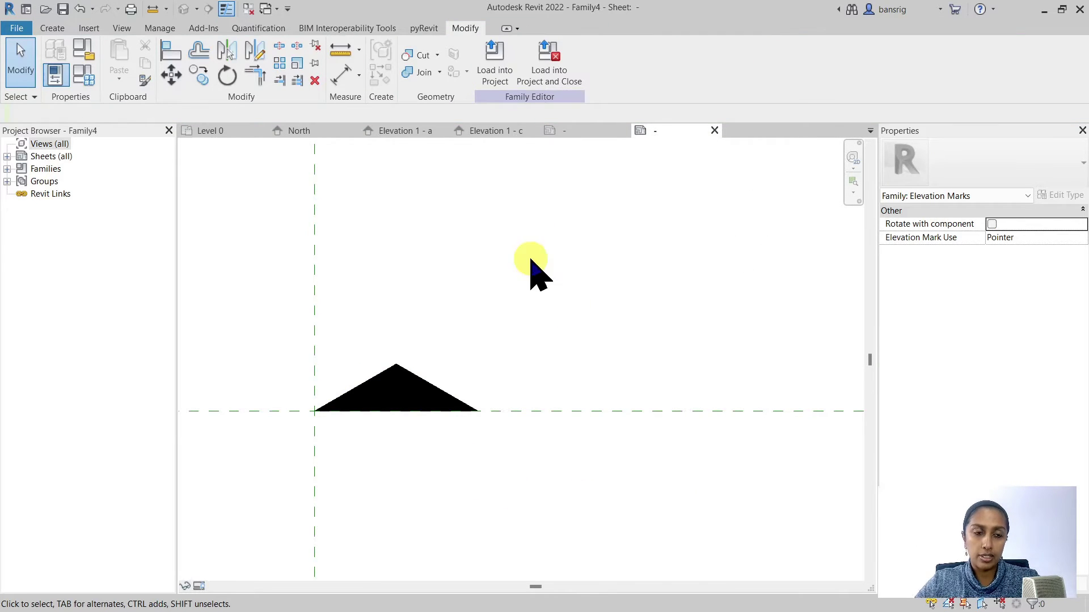
Save the pointer family to the Desktop as Elevation Mark Pointer_Filled Triangle
{"action": "left_click", "coordinate": [63, 9]}
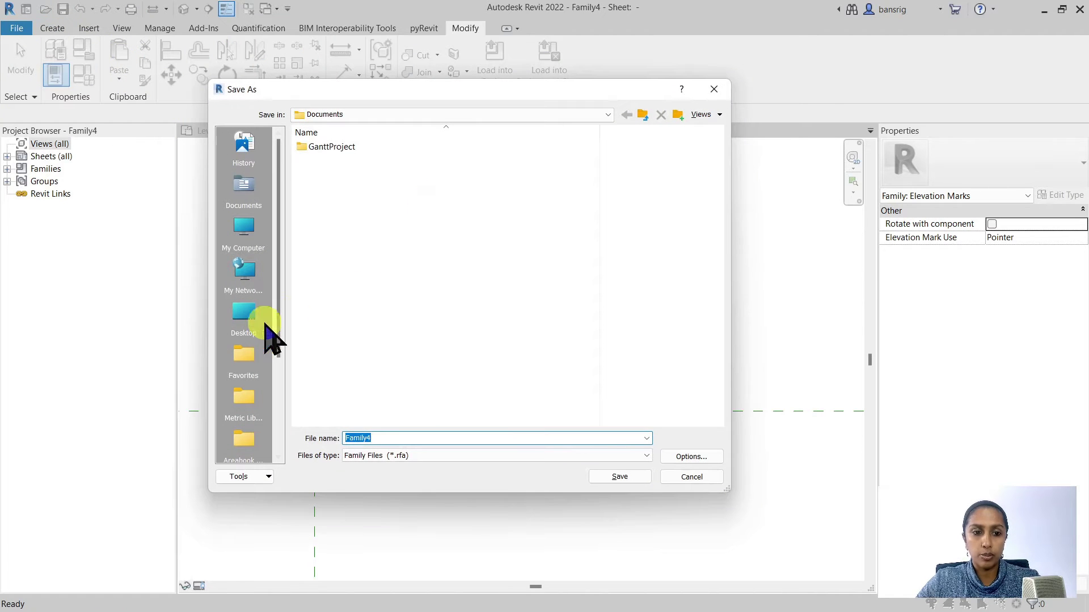
{"action": "left_click", "coordinate": [245, 313]}
{"action": "left_click", "coordinate": [386, 438]}
{"action": "key", "text": "BackSpace"}
{"action": "key", "text": "BackSpace"}
{"action": "key", "text": "BackSpace"}
{"action": "key", "text": "BackSpace"}
{"action": "key", "text": "BackSpace"}
{"action": "key", "text": "BackSpace"}
{"action": "key", "text": "BackSpace"}
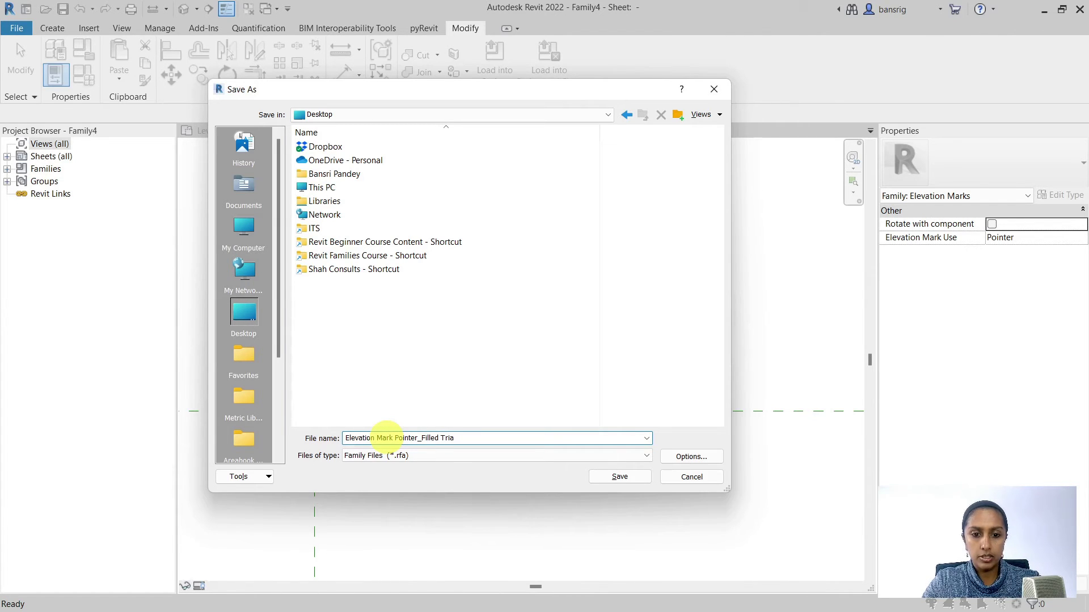
{"action": "left_click", "coordinate": [617, 475]}
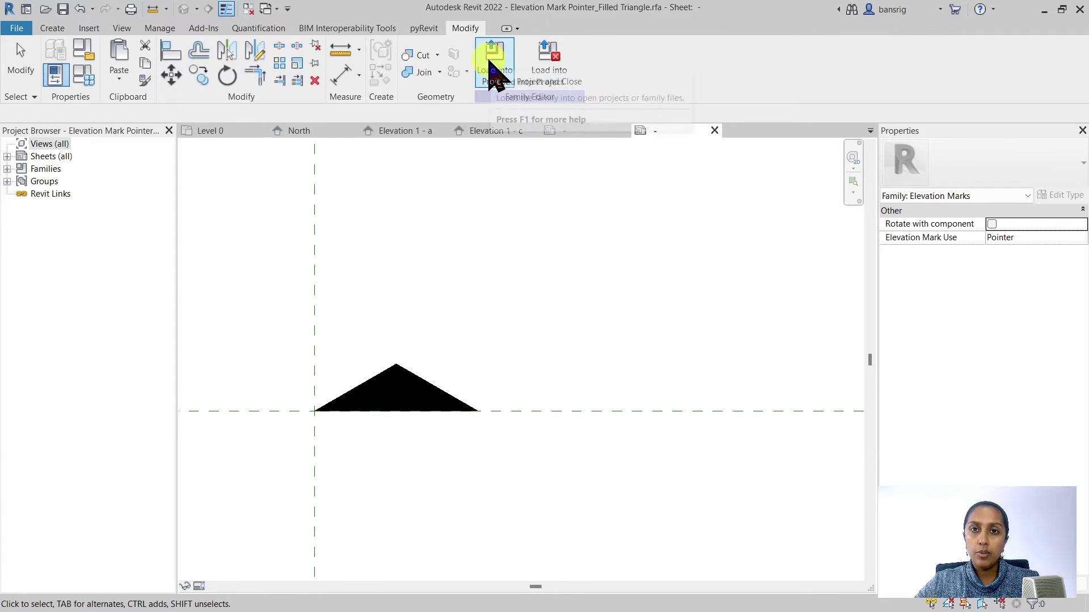
Load the pointer family into Family3 only and place one filled triangle above the square
{"action": "left_click", "coordinate": [492, 66]}
{"action": "left_click", "coordinate": [668, 222]}
{"action": "left_click", "coordinate": [668, 210]}
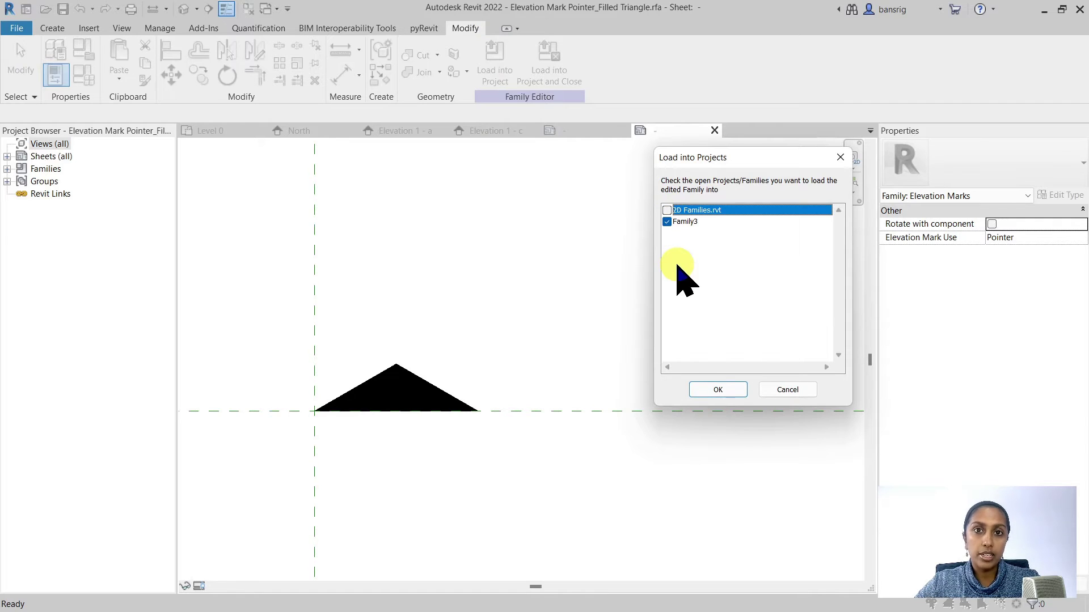
{"action": "left_click", "coordinate": [714, 386]}
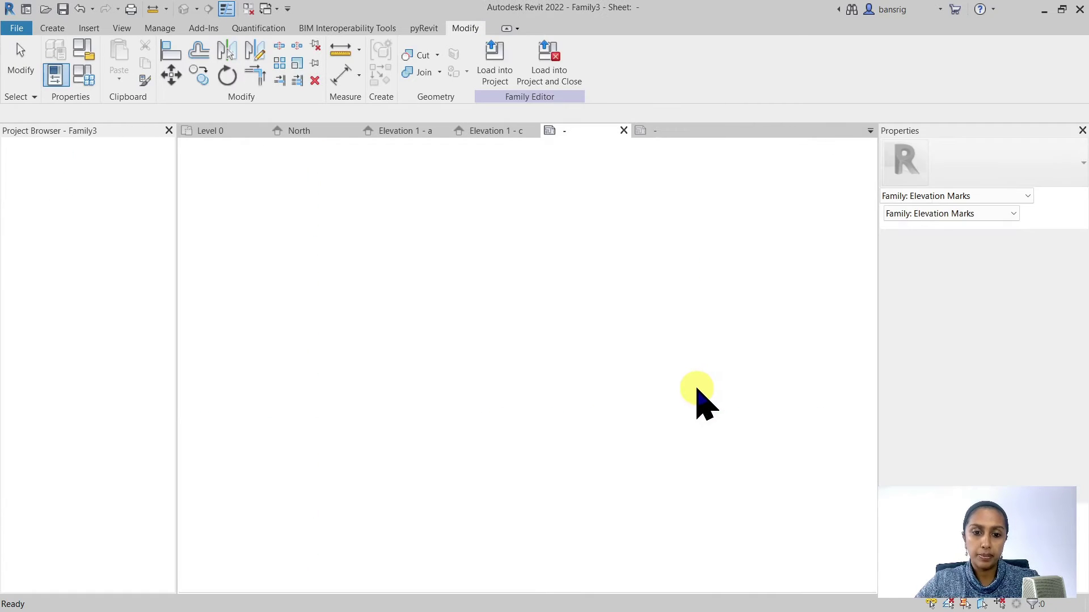
{"action": "scroll", "coordinate": [450, 275], "scroll_direction": "up", "scroll_amount": 4}
{"action": "left_click", "coordinate": [309, 309]}
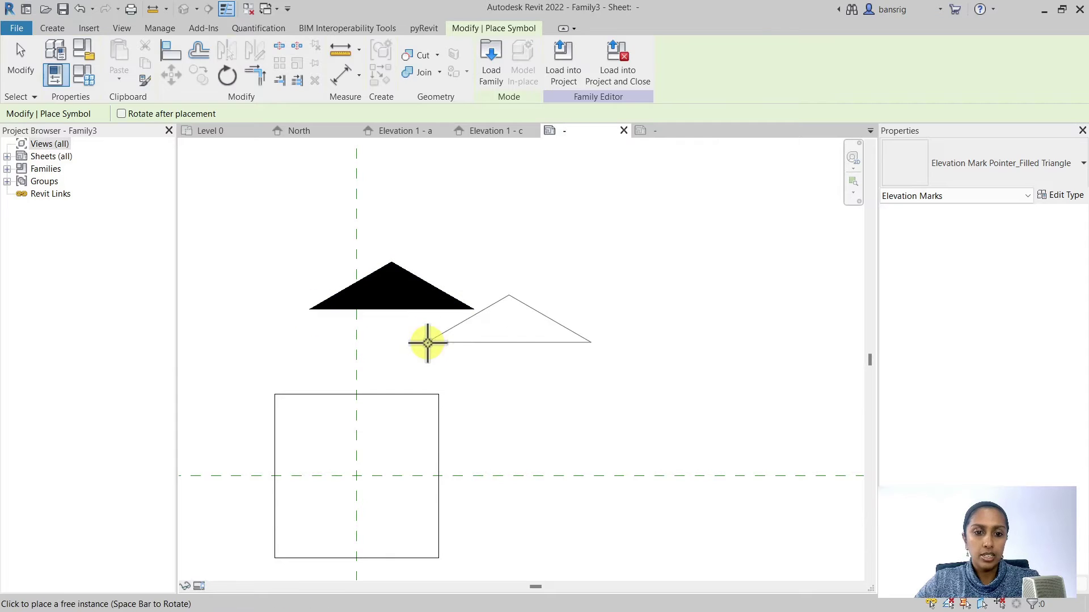
{"action": "key", "text": "Escape"}
Move the filled triangle by its left base corner onto the square's upper-left corner
{"action": "left_click", "coordinate": [405, 309]}
{"action": "left_click", "coordinate": [173, 76]}
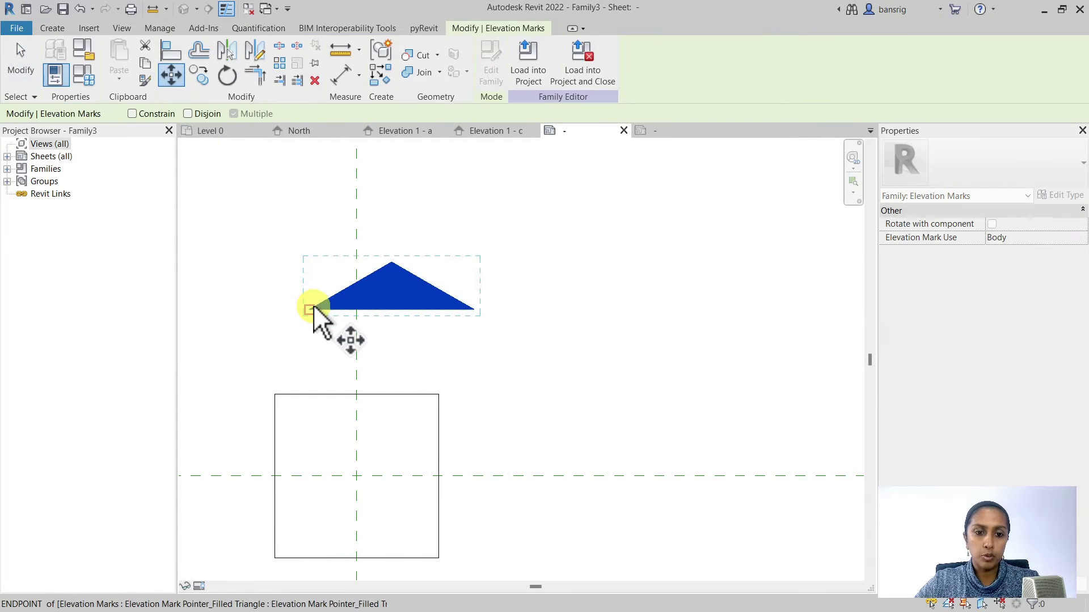
{"action": "left_click", "coordinate": [311, 309]}
{"action": "scroll", "coordinate": [277, 406], "scroll_direction": "up", "scroll_amount": 3}
{"action": "left_click", "coordinate": [275, 384]}
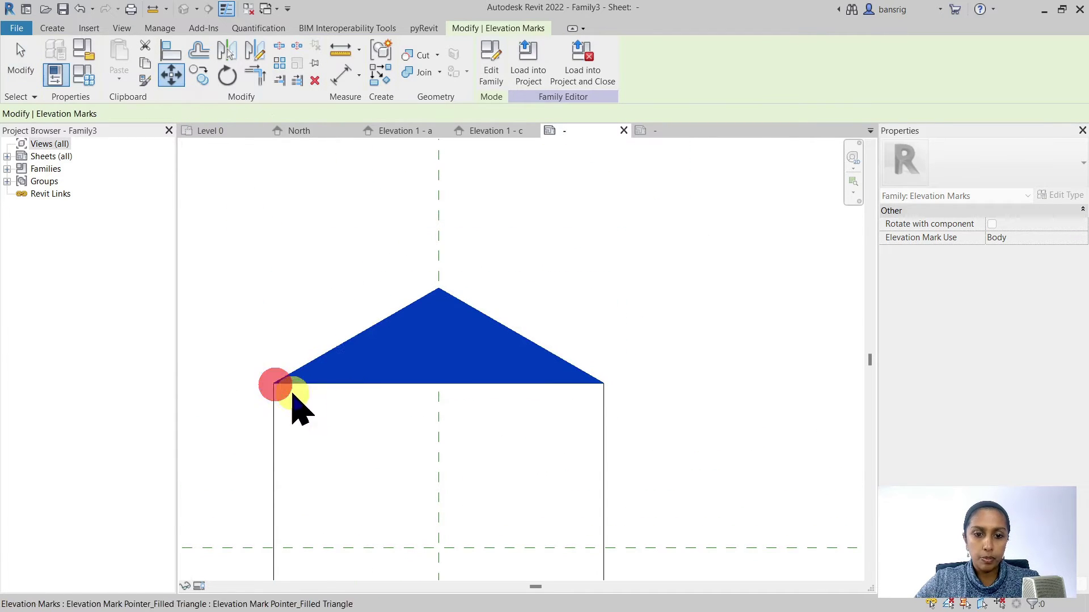
{"action": "left_click", "coordinate": [425, 199]}
Place a second filled triangle symbol beside the square's left edge, rotated so its apex points left
{"action": "left_click", "coordinate": [54, 29]}
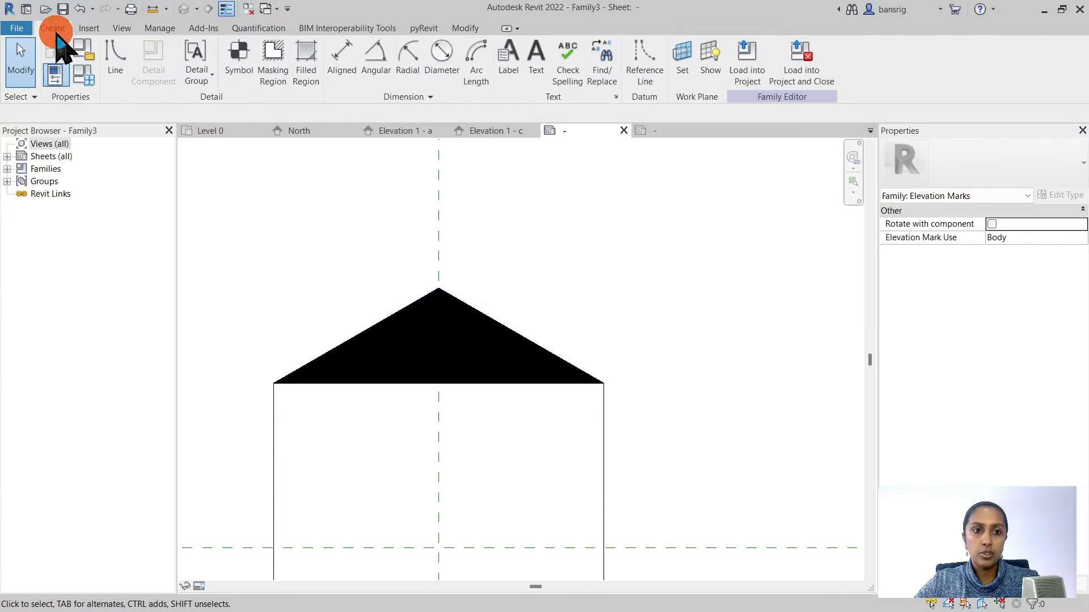
{"action": "left_click", "coordinate": [247, 64]}
{"action": "scroll", "coordinate": [368, 220], "scroll_direction": "down", "scroll_amount": 3}
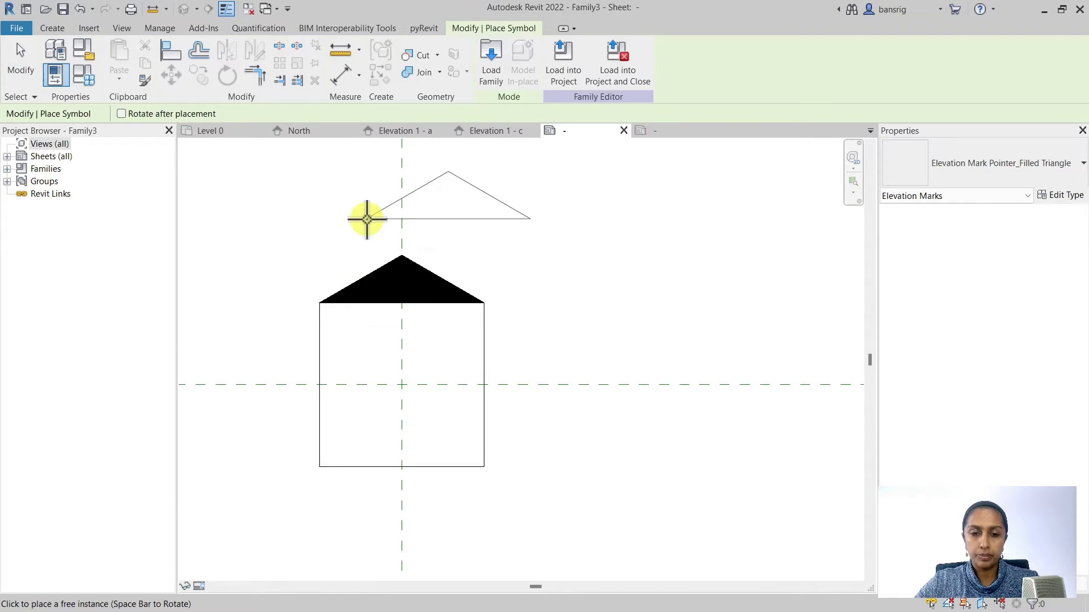
{"action": "key", "text": "space"}
{"action": "scroll", "coordinate": [307, 380], "scroll_direction": "up", "scroll_amount": 3}
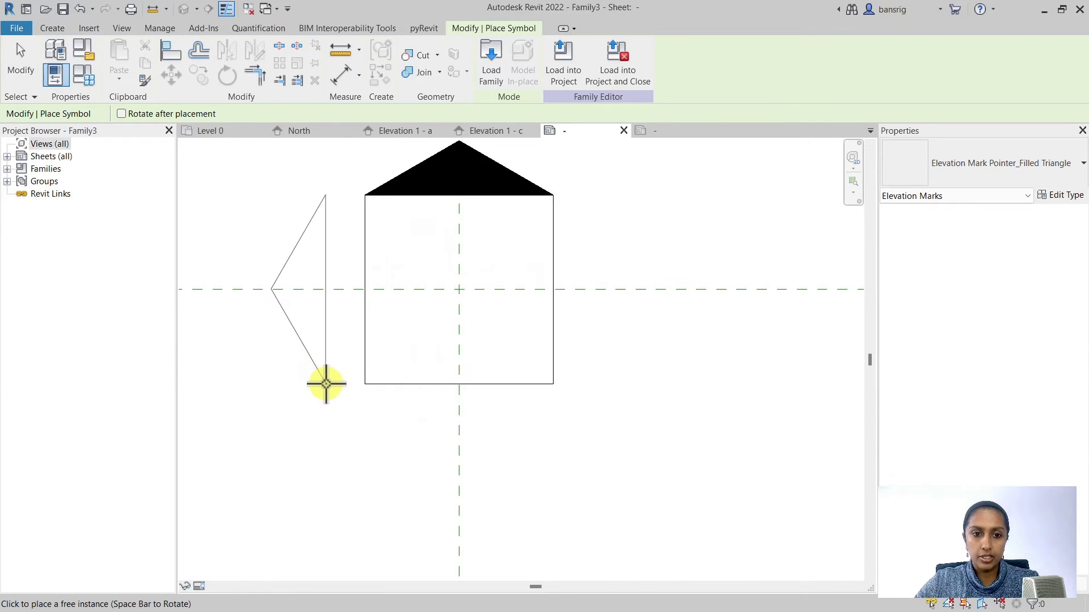
{"action": "left_click", "coordinate": [326, 383]}
{"action": "key", "text": "Escape"}
{"action": "key", "text": "Escape"}
Move the left-pointing triangle by its lower base corner onto the square's lower-left corner
{"action": "left_click", "coordinate": [328, 359]}
{"action": "left_click", "coordinate": [171, 76]}
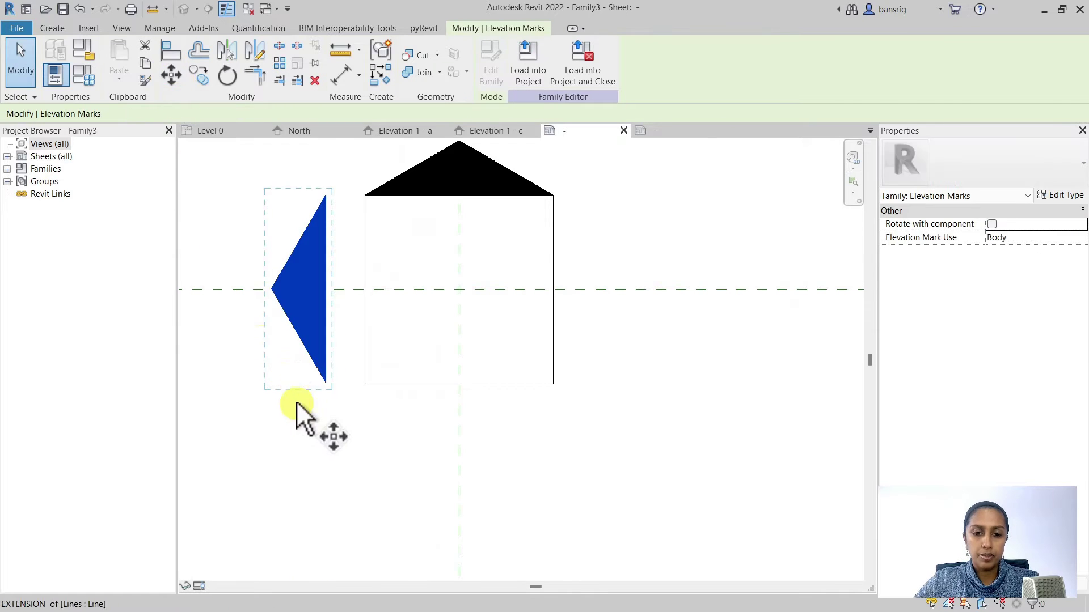
{"action": "scroll", "coordinate": [297, 401], "scroll_direction": "up", "scroll_amount": 3}
{"action": "left_click", "coordinate": [354, 361]}
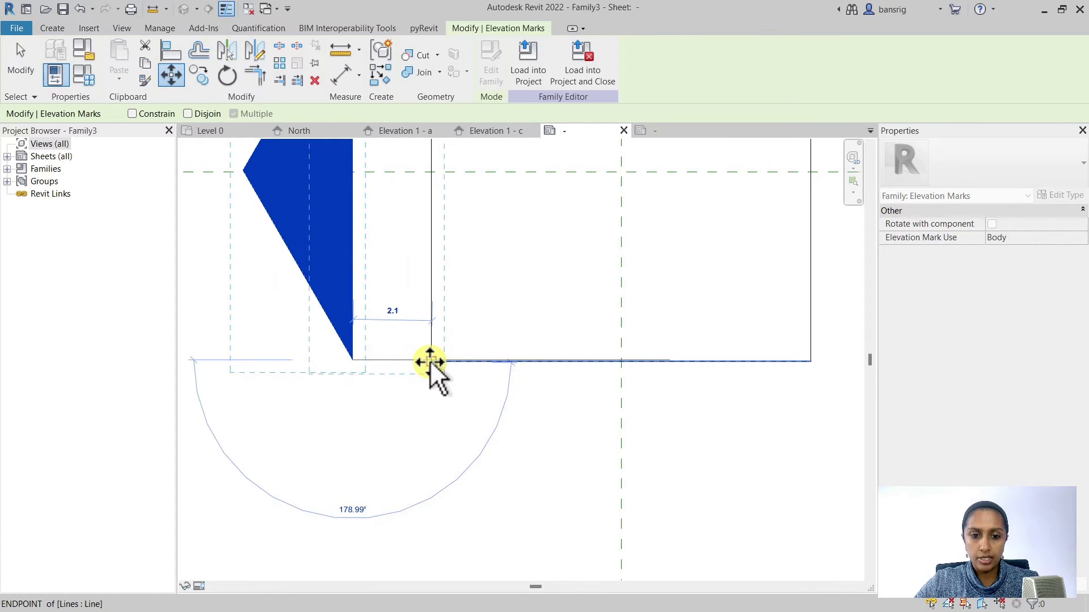
{"action": "left_click", "coordinate": [430, 359]}
{"action": "scroll", "coordinate": [392, 417], "scroll_direction": "down", "scroll_amount": 3}
{"action": "key", "text": "Escape"}
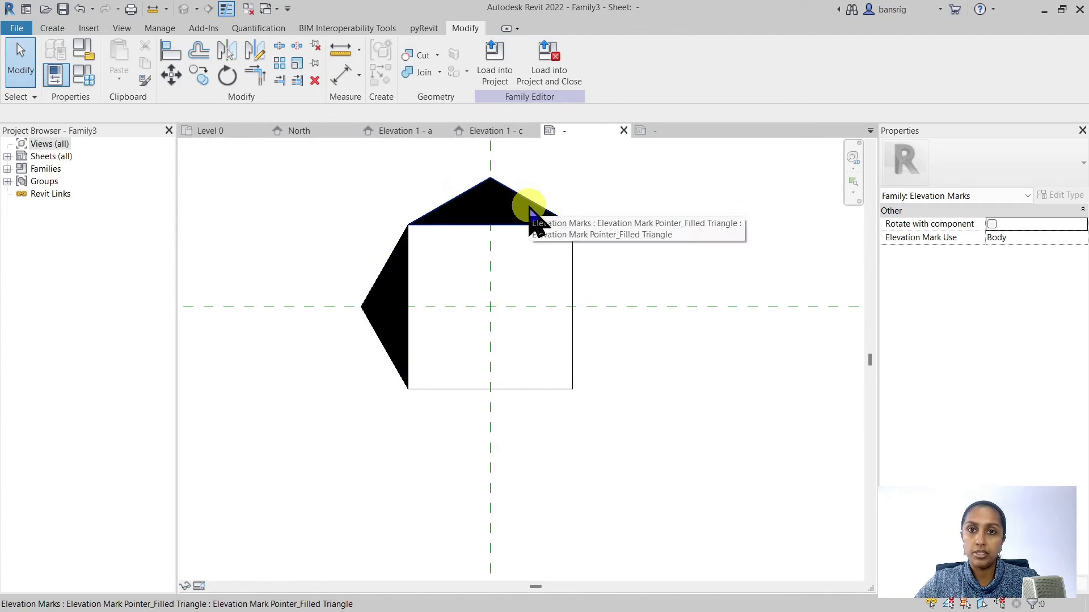
Mirror copies of the upper triangle across the horizontal reference plane and the left triangle across the vertical one
{"action": "left_click", "coordinate": [513, 196]}
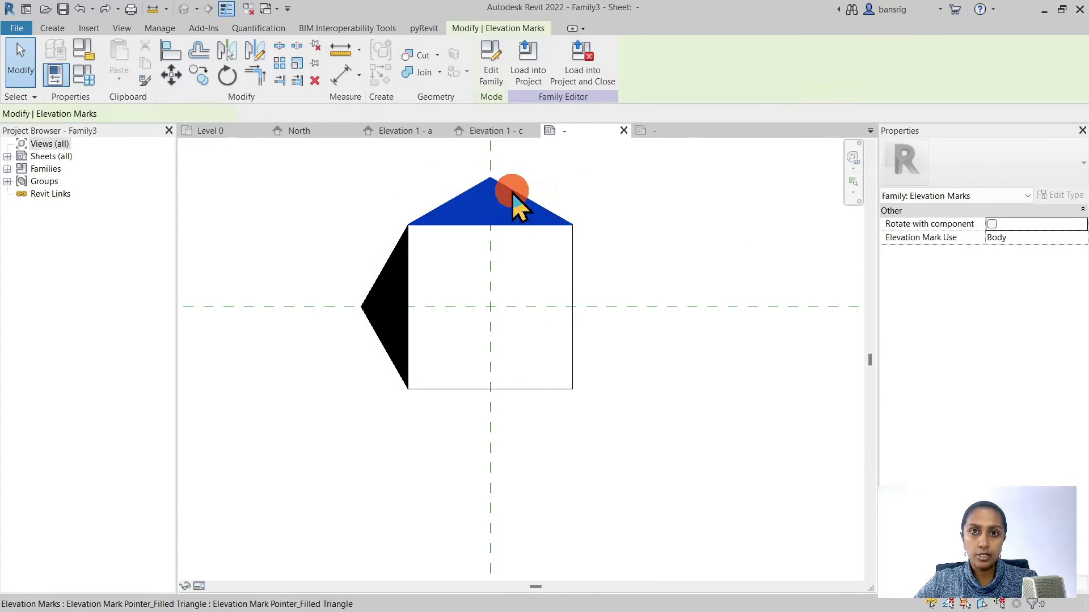
{"action": "left_click", "coordinate": [227, 51]}
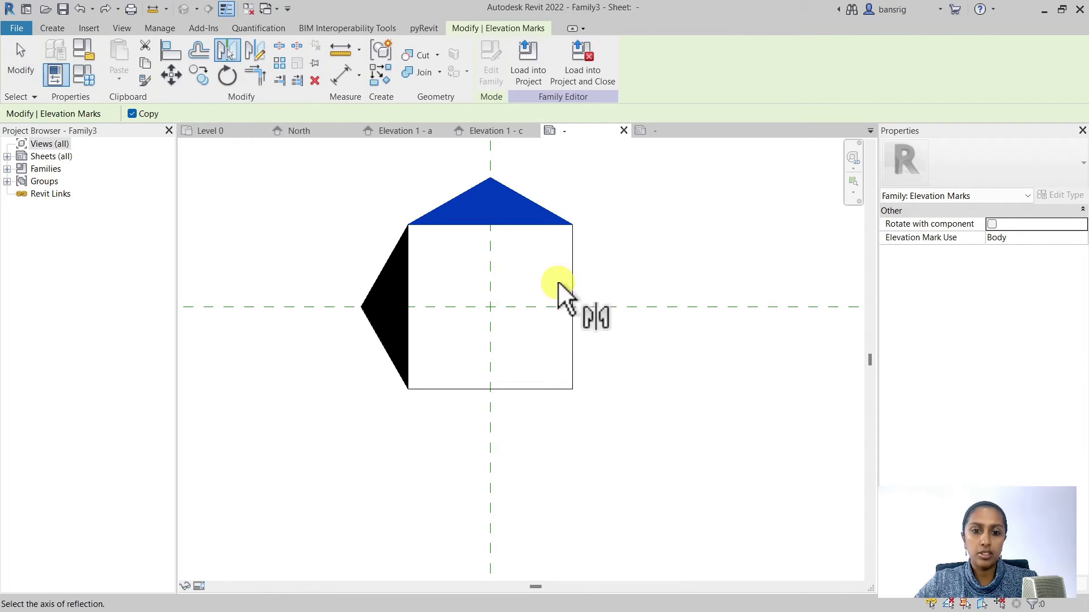
{"action": "left_click", "coordinate": [615, 307]}
{"action": "left_click", "coordinate": [375, 340]}
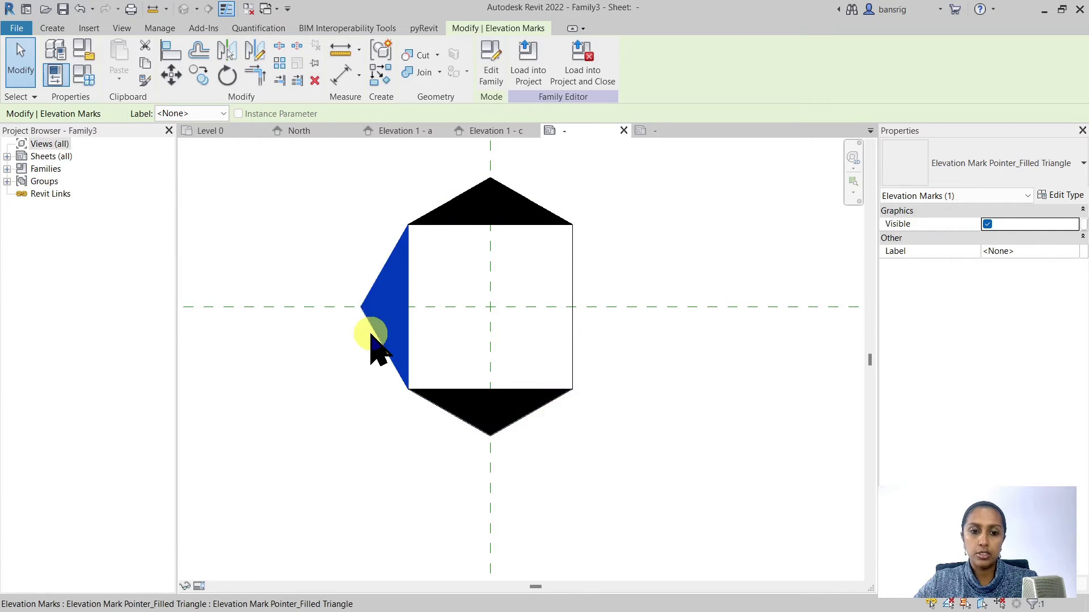
{"action": "left_click", "coordinate": [228, 52]}
{"action": "left_click", "coordinate": [490, 257]}
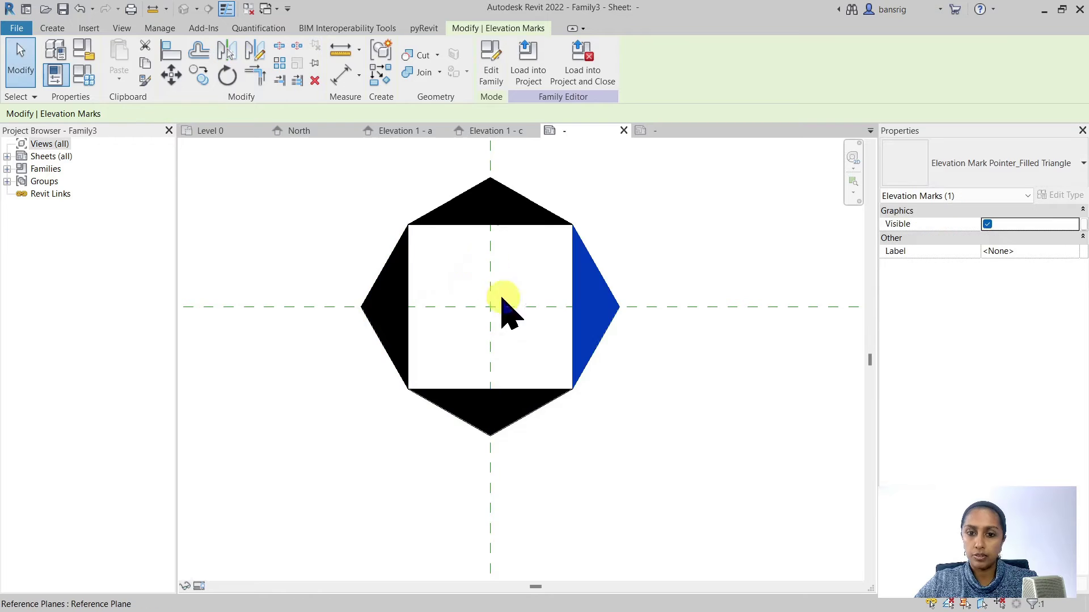
{"action": "left_click", "coordinate": [701, 499]}
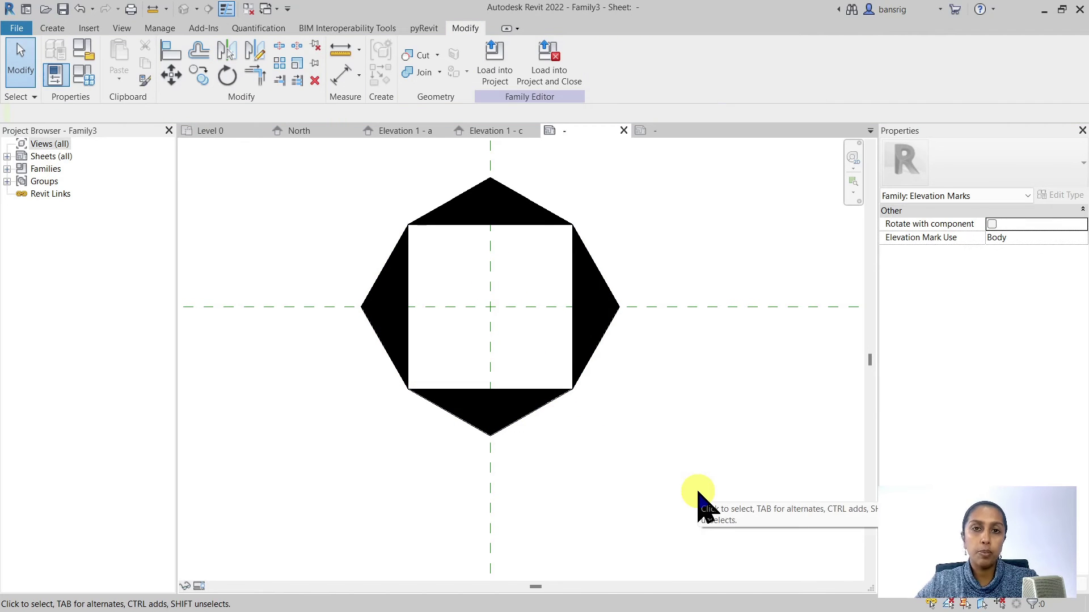
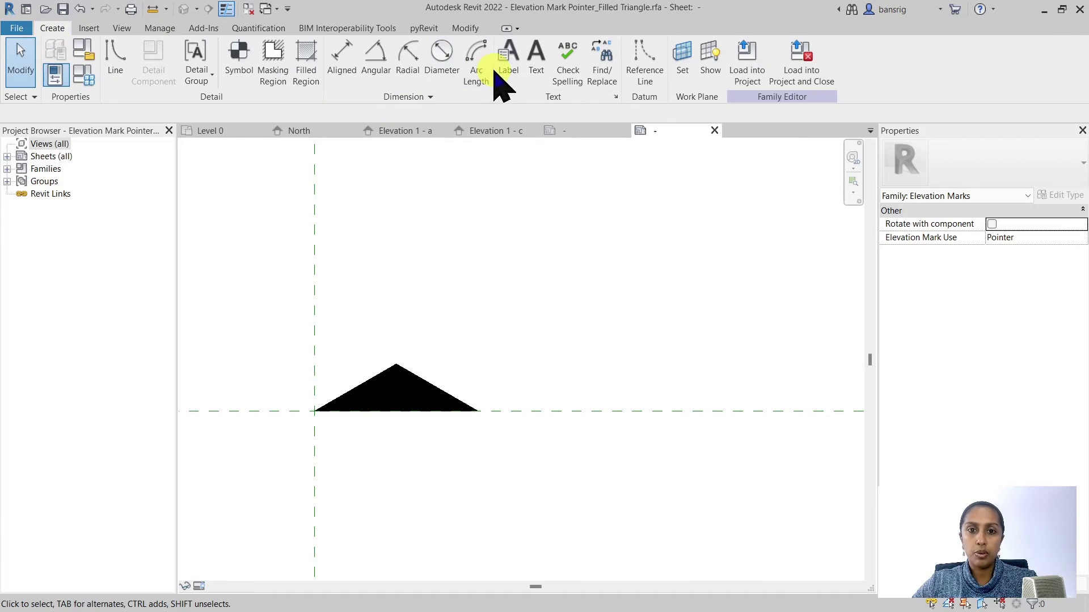
In the pointer family, place a label with the View Name parameter above the triangle's apex
{"action": "left_click", "coordinate": [507, 64]}
{"action": "left_click", "coordinate": [399, 295]}
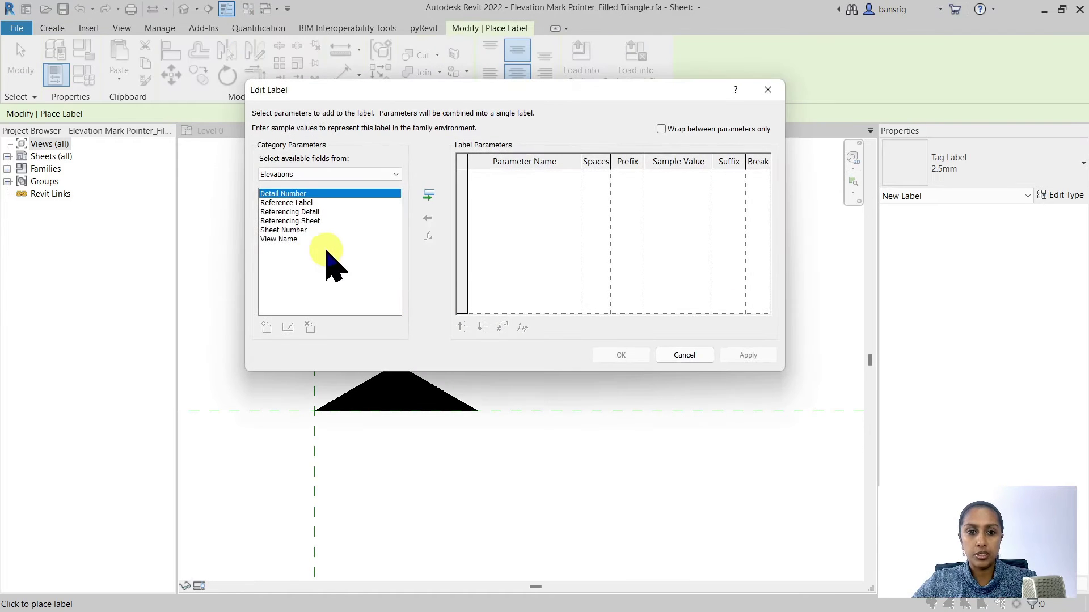
{"action": "left_click", "coordinate": [283, 238]}
{"action": "left_click", "coordinate": [430, 195]}
{"action": "left_click", "coordinate": [612, 355]}
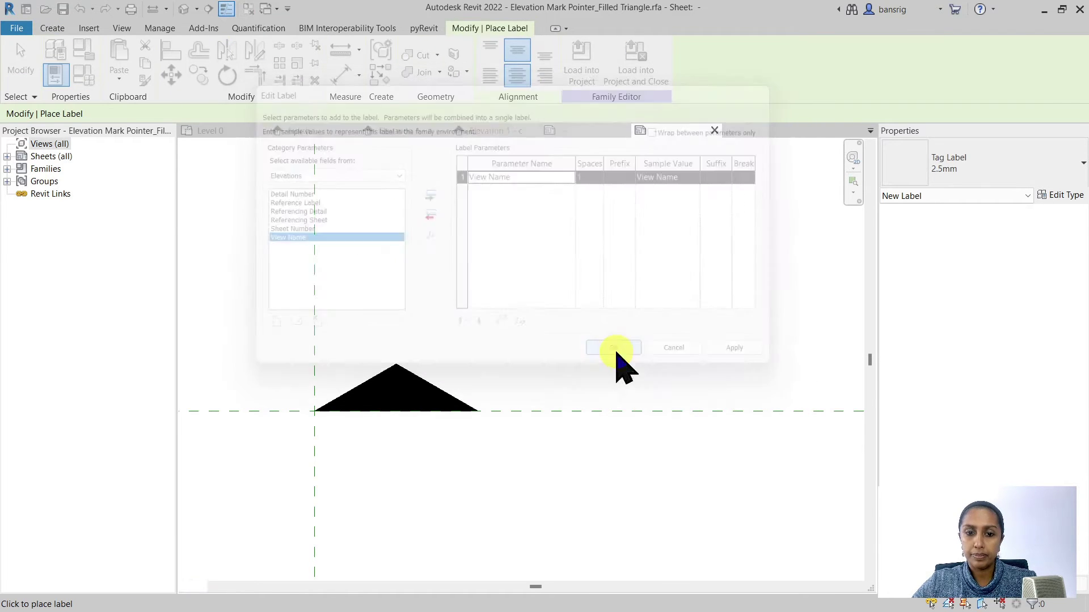
{"action": "key", "text": "Escape"}
Nudge the View Name label down until it sits just above the triangle's apex
{"action": "left_click", "coordinate": [470, 301]}
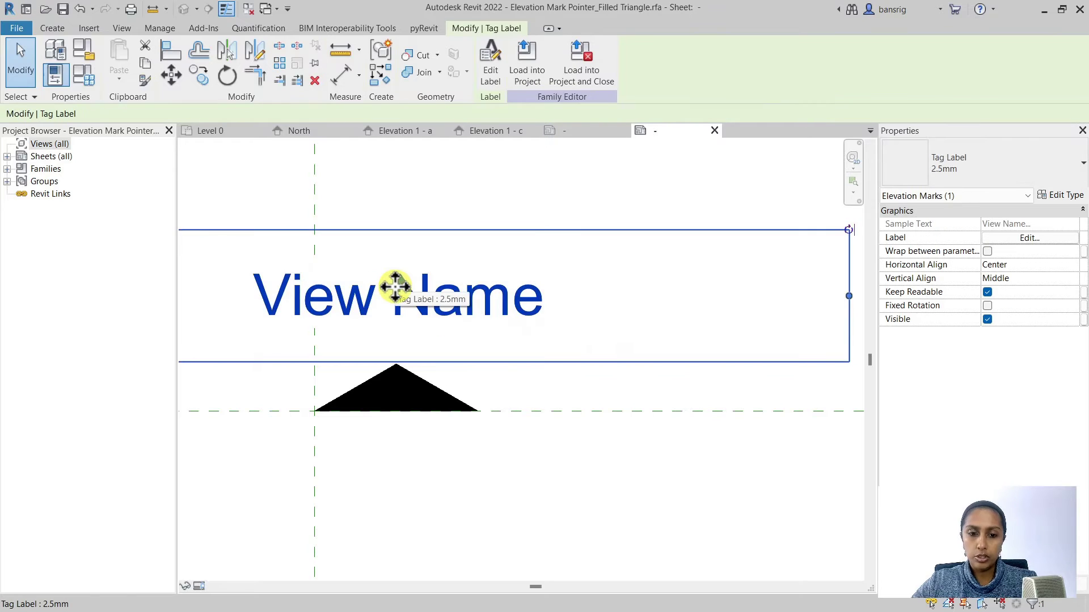
{"action": "key", "text": "Down"}
{"action": "key", "text": "Down"}
{"action": "key", "text": "Down"}
{"action": "key", "text": "Down"}
{"action": "key", "text": "Down"}
{"action": "key", "text": "Down"}
{"action": "key", "text": "Down"}
{"action": "key", "text": "Down"}
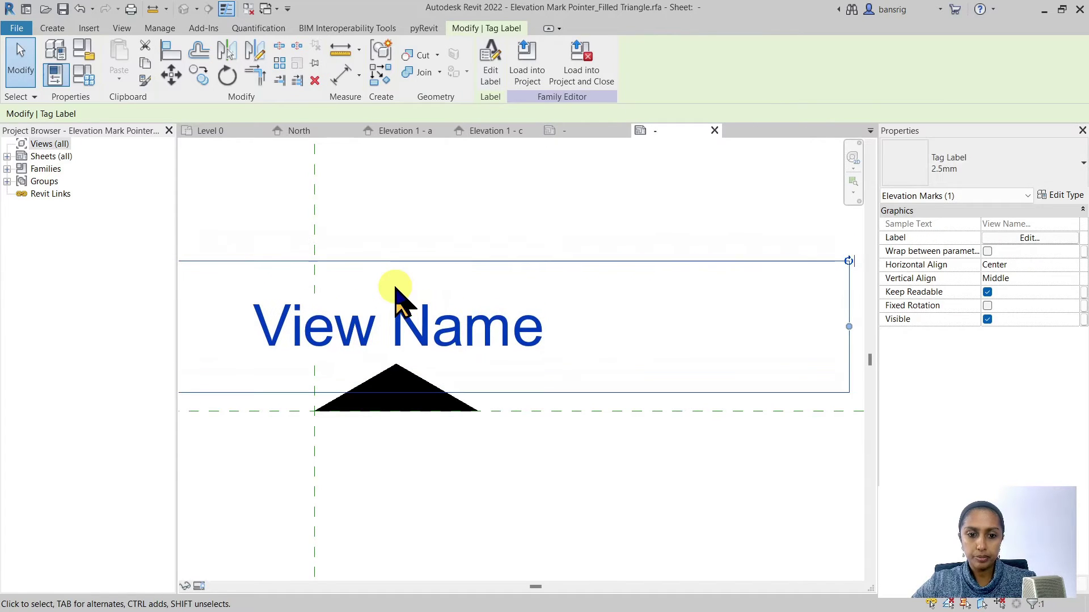
{"action": "key", "text": "Down"}
{"action": "key", "text": "Down"}
Set the background of the 2.5mm tag label type to Transparent
{"action": "scroll", "coordinate": [397, 292], "scroll_direction": "up", "scroll_amount": 2}
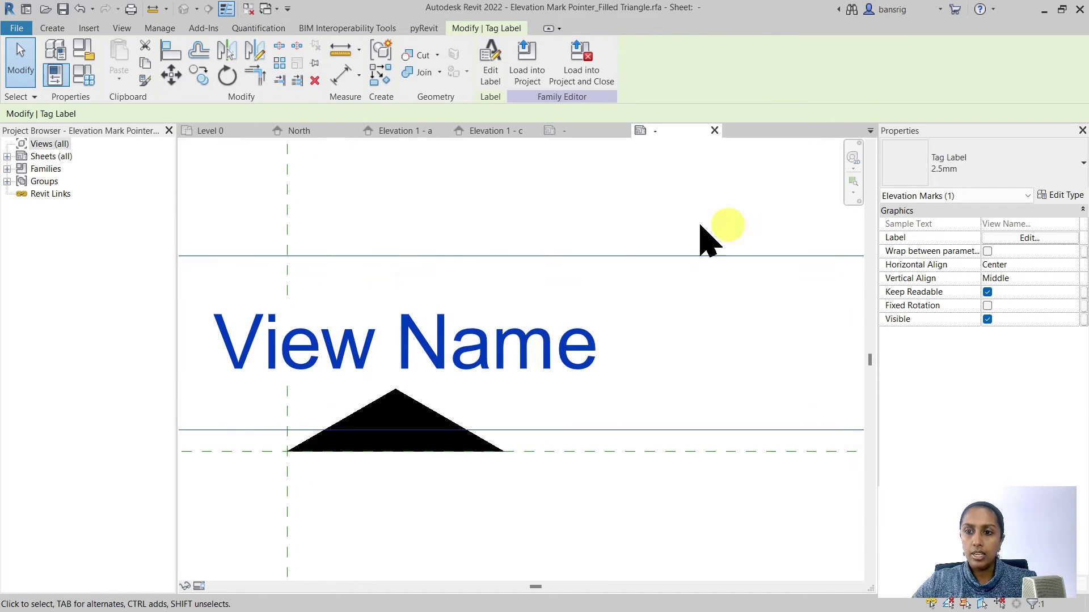
{"action": "left_click", "coordinate": [1050, 196]}
{"action": "left_click", "coordinate": [844, 212]}
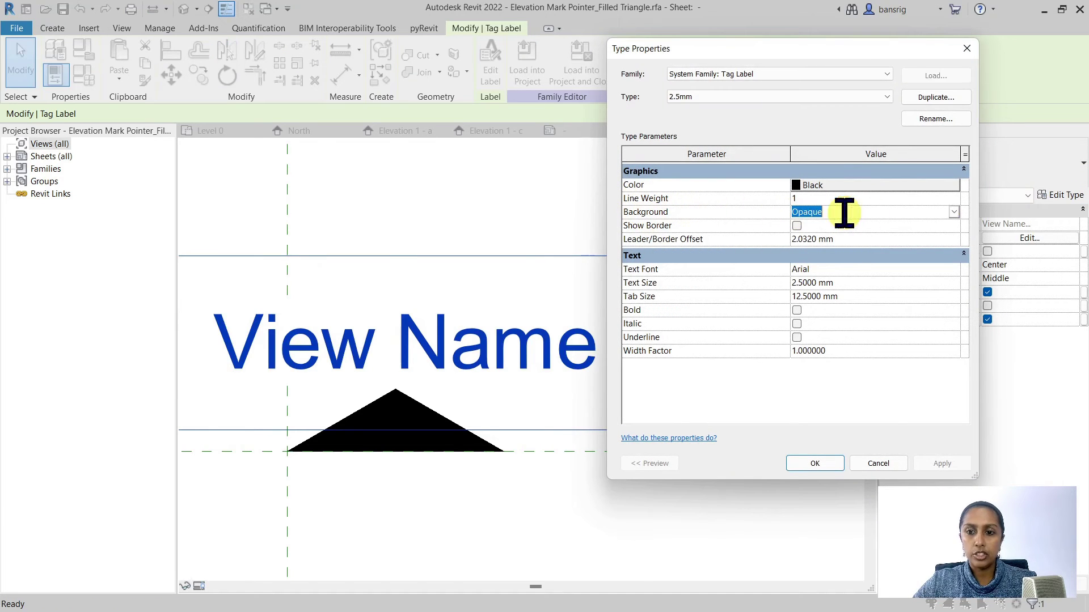
{"action": "left_click", "coordinate": [954, 212]}
{"action": "left_click", "coordinate": [829, 237]}
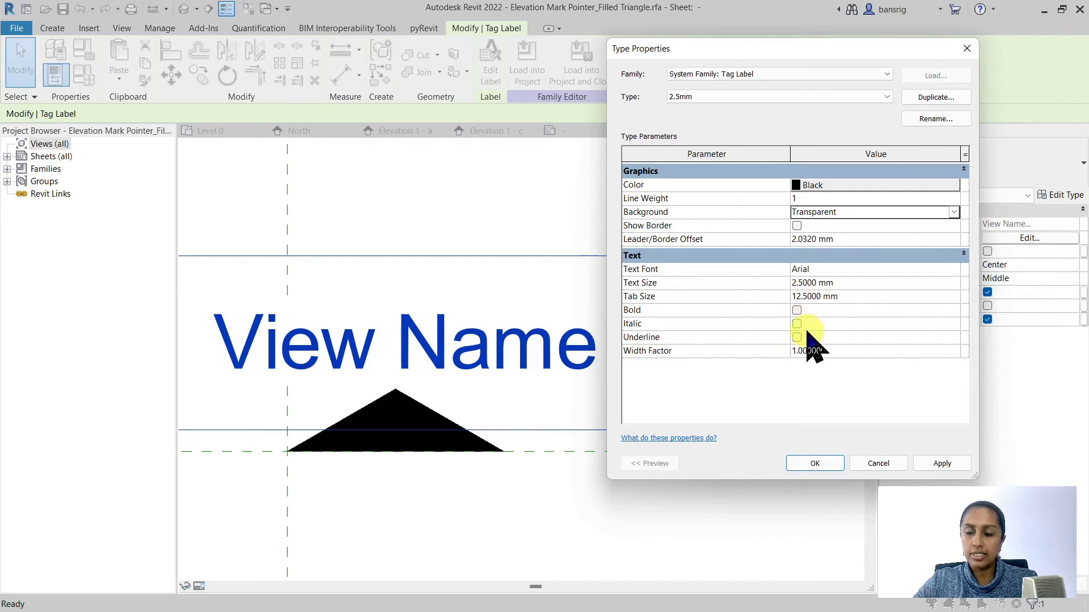
{"action": "left_click", "coordinate": [809, 462]}
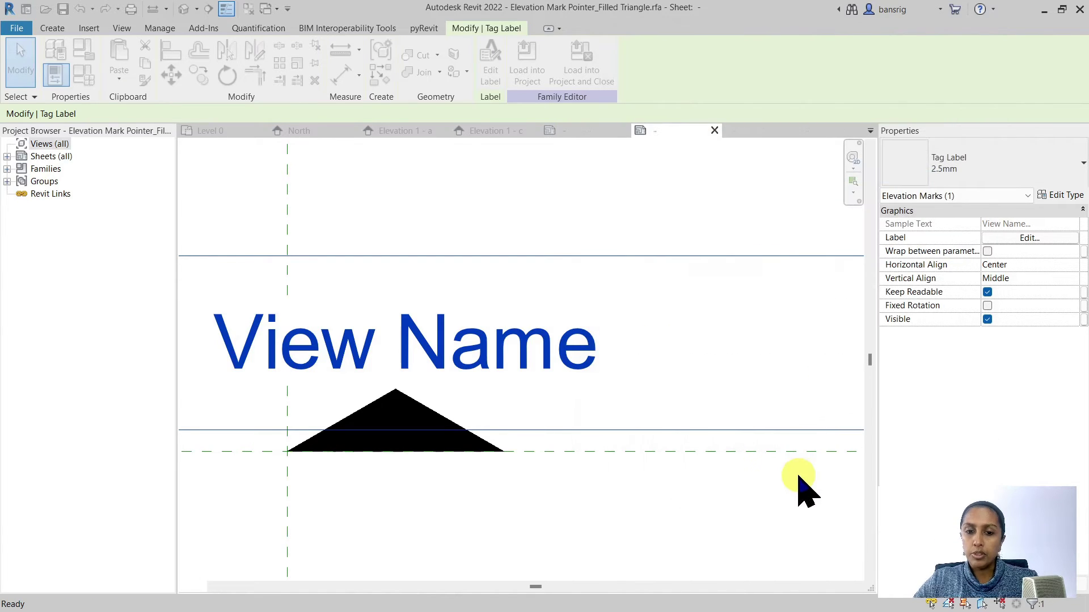
{"action": "left_click", "coordinate": [760, 499]}
Save the labelled pointer family and reload it into Family3, replacing the version already loaded there
{"action": "left_click", "coordinate": [63, 9]}
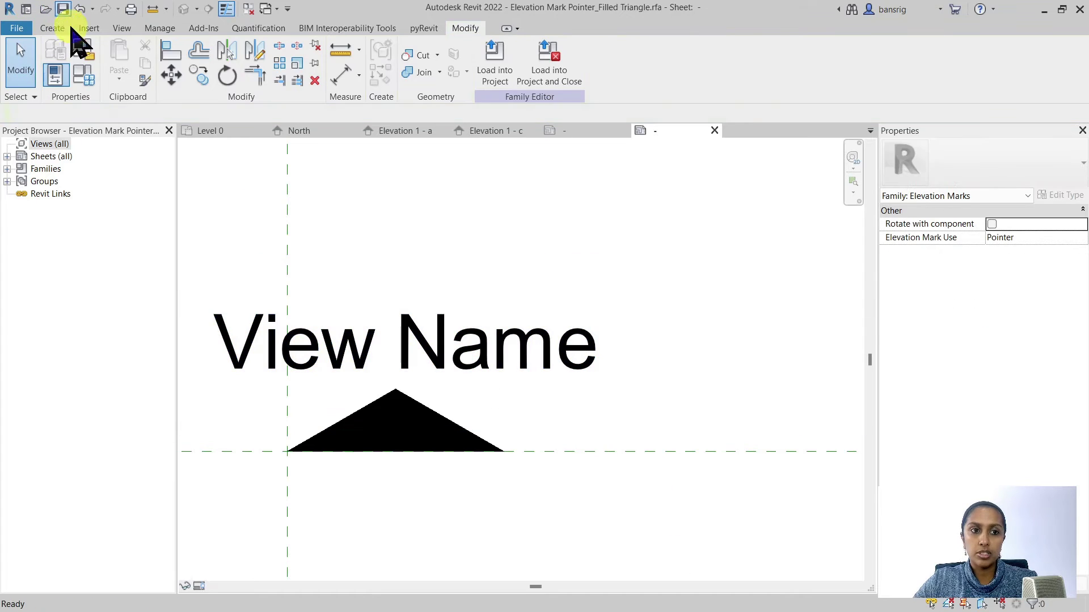
{"action": "left_click", "coordinate": [494, 68]}
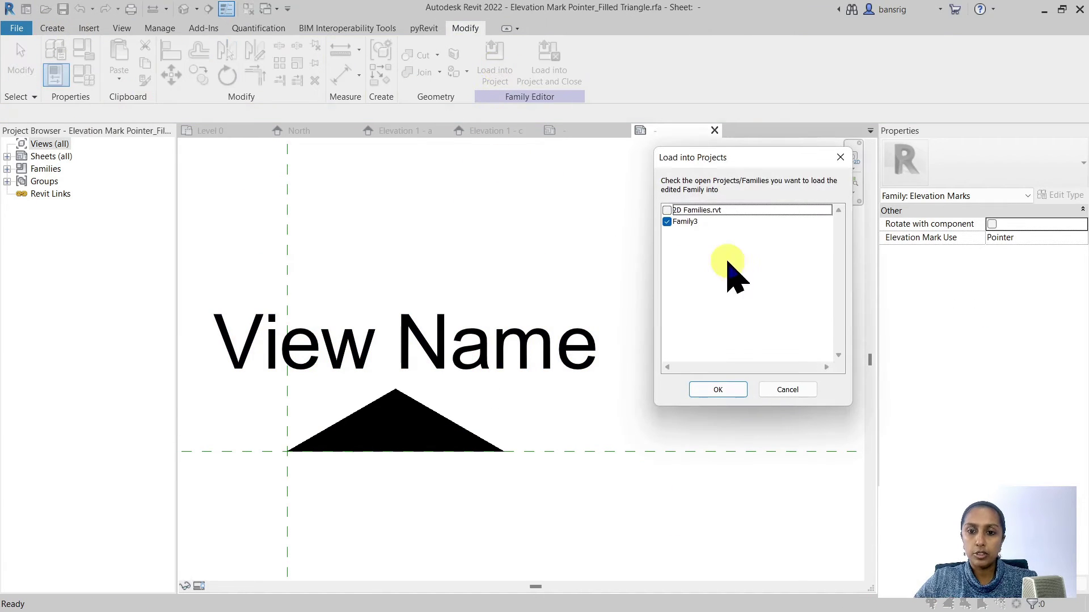
{"action": "left_click", "coordinate": [727, 390]}
{"action": "left_click", "coordinate": [498, 281]}
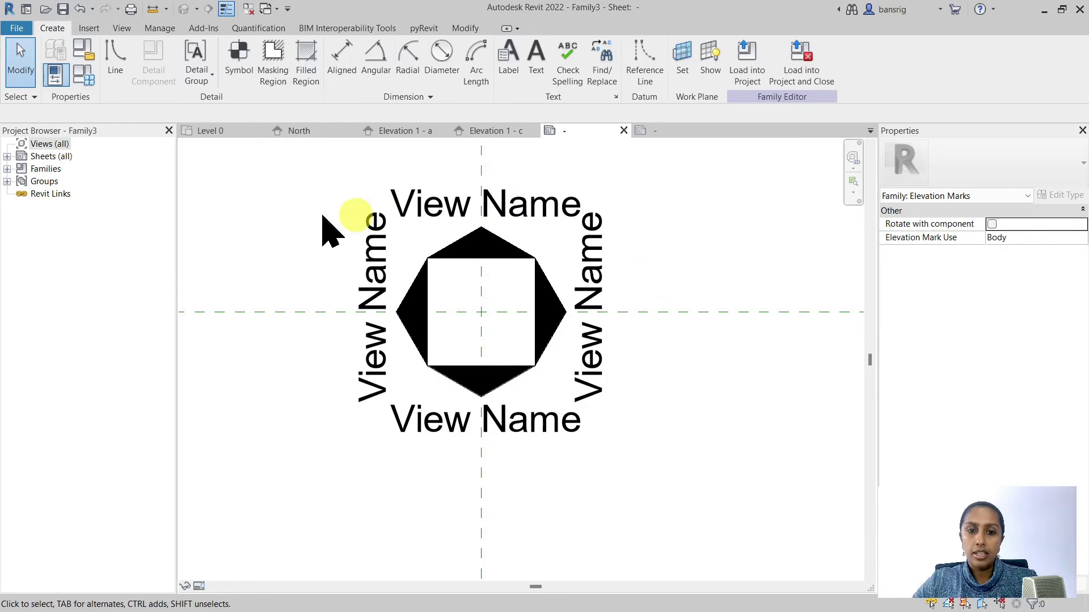
Place a Sheet Number label at the centre of the square in the elevation mark body
{"action": "left_click", "coordinate": [510, 64]}
{"action": "left_click", "coordinate": [484, 314]}
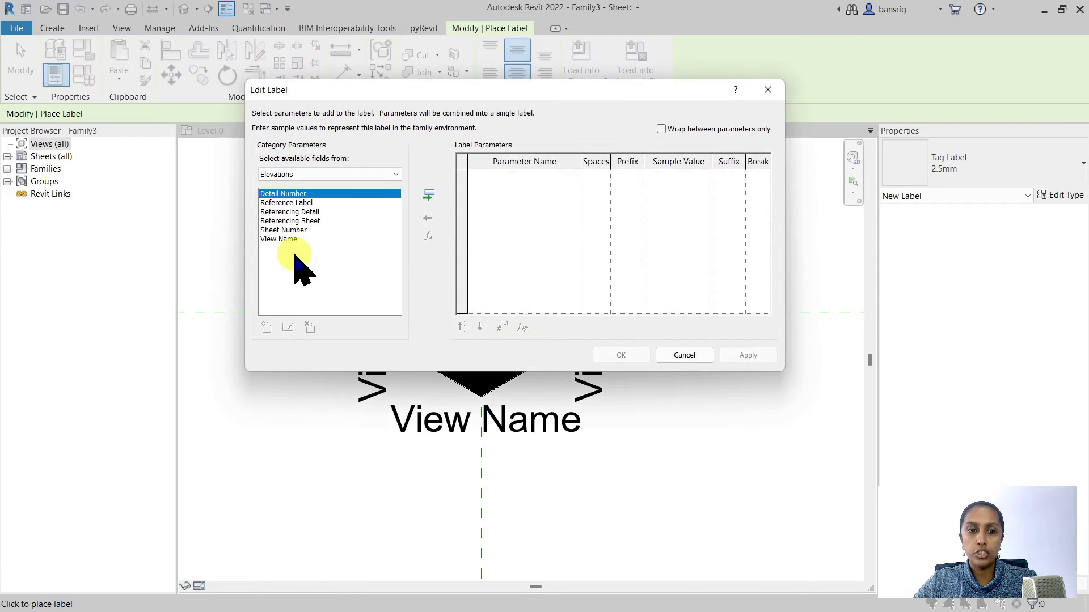
{"action": "left_click", "coordinate": [306, 230]}
{"action": "left_click", "coordinate": [428, 198]}
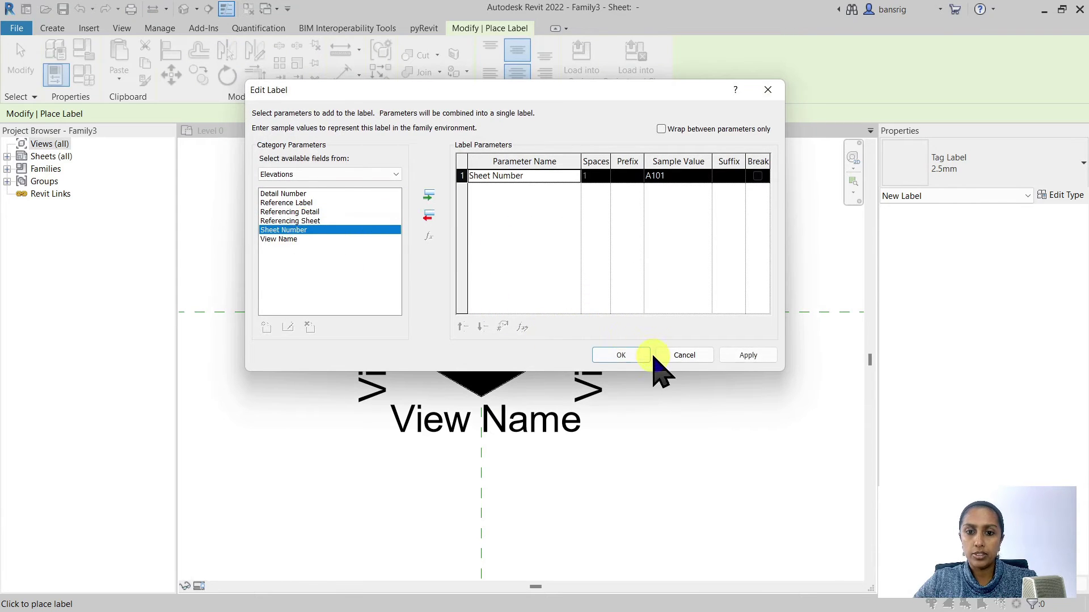
{"action": "left_click", "coordinate": [629, 358]}
{"action": "key", "text": "Escape"}
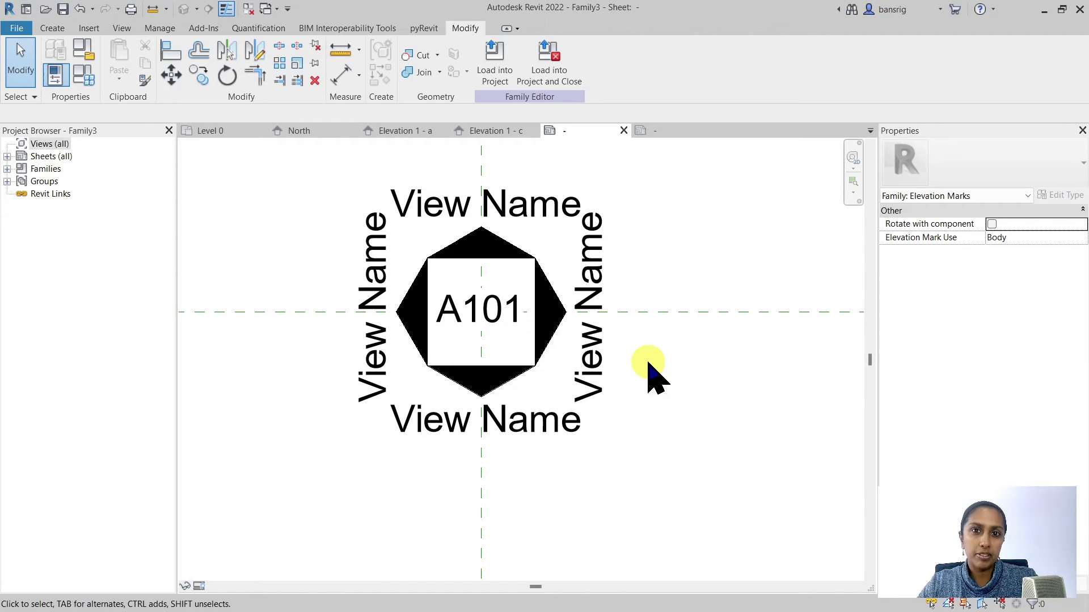
Save the body family to the Desktop as Elevation Mark Body_Square
{"action": "left_click", "coordinate": [63, 9]}
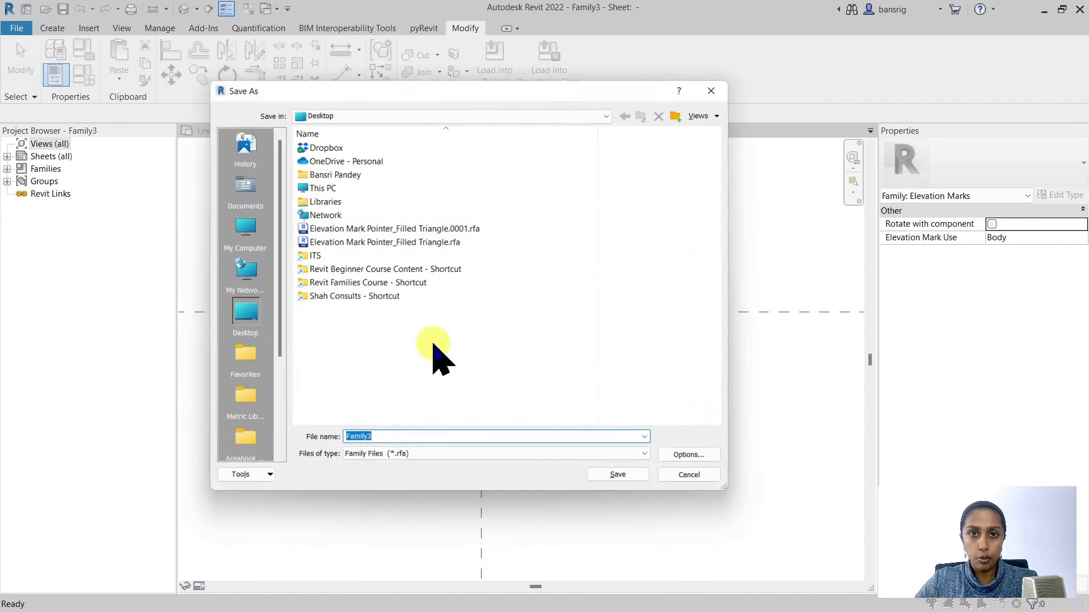
{"action": "left_click", "coordinate": [367, 243]}
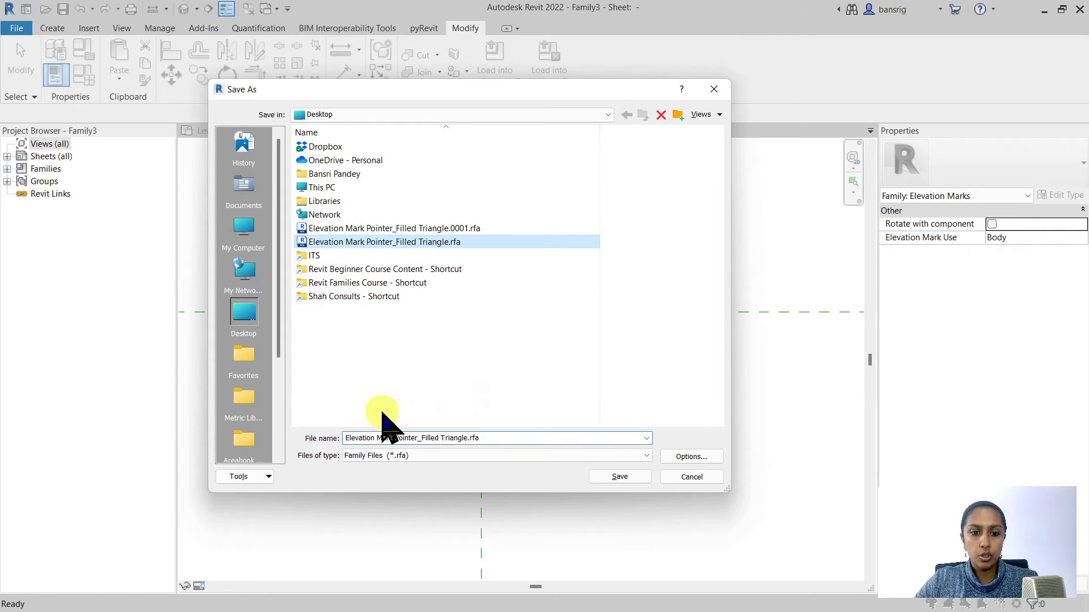
{"action": "left_click_drag", "start_coordinate": [395, 437], "coordinate": [626, 438]}
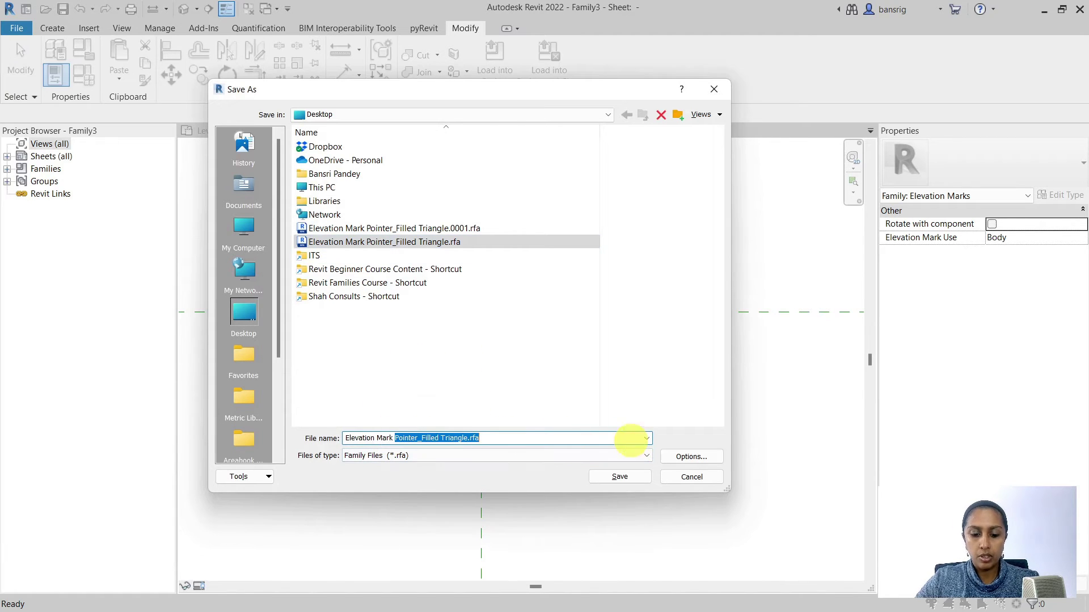
{"action": "type", "text": "Body_Square"}
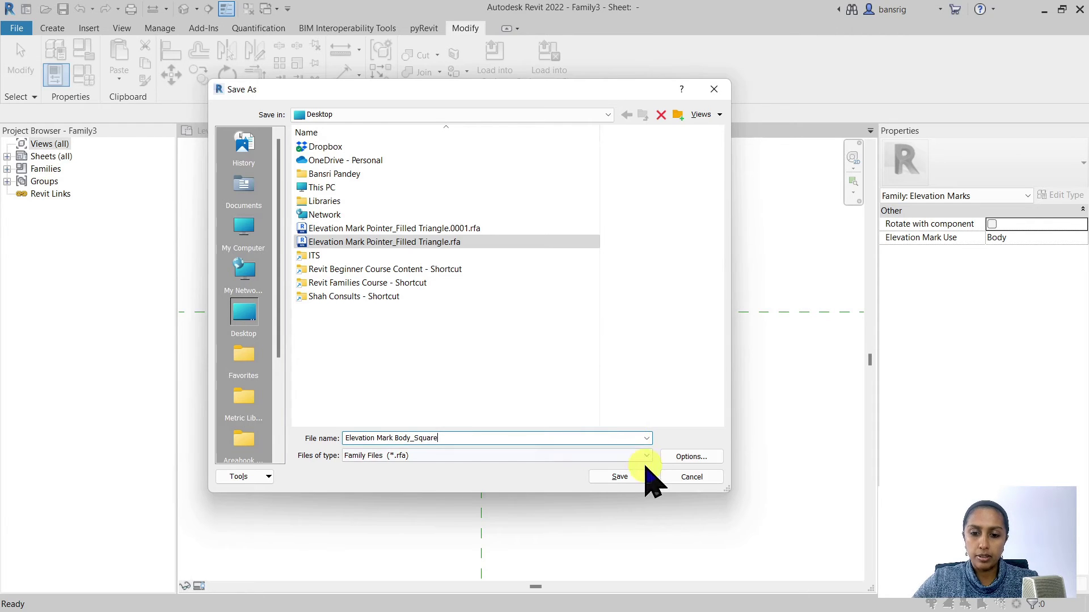
{"action": "left_click", "coordinate": [638, 477]}
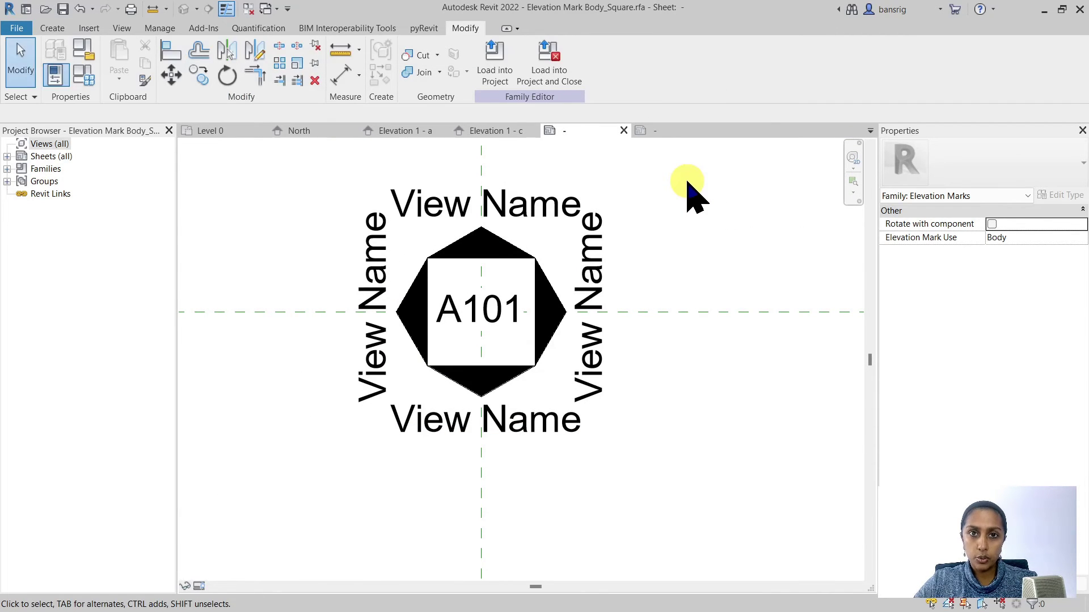
Load the square elevation mark body family into the 2D Families.rvt project only
{"action": "left_click", "coordinate": [509, 80]}
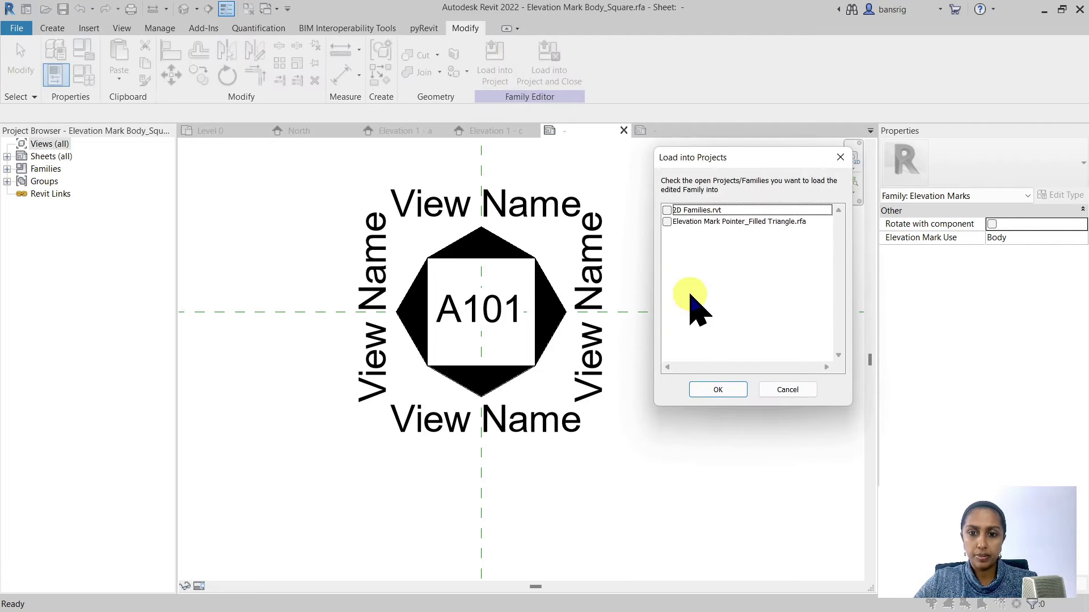
{"action": "left_click", "coordinate": [667, 210]}
{"action": "left_click", "coordinate": [717, 390]}
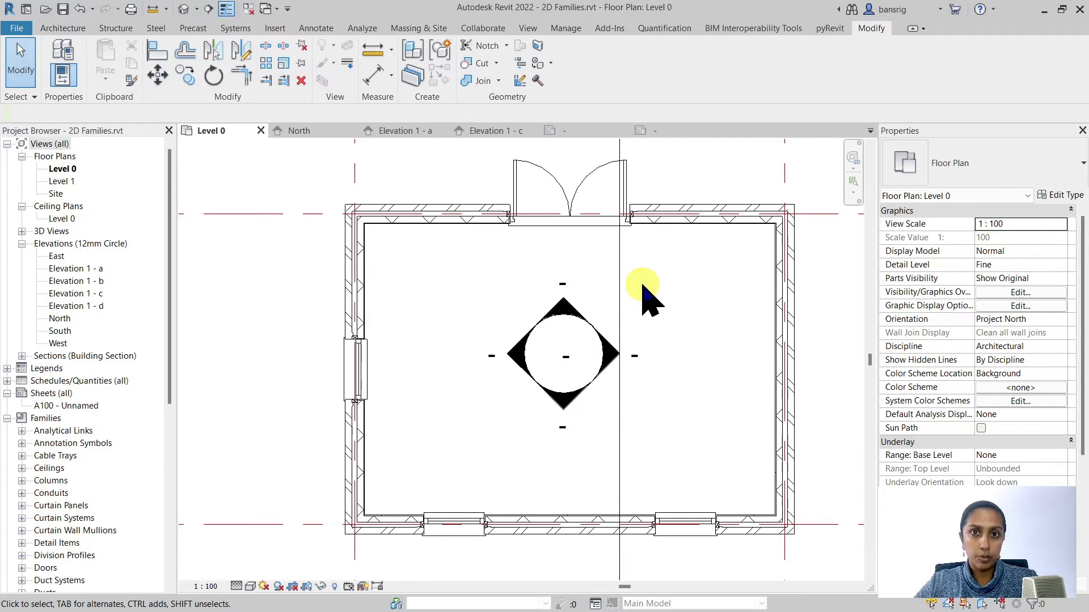
Duplicate the elevation tag type used by the interior elevation marker in the Level 0 plan and name it Square
{"action": "left_click", "coordinate": [554, 307]}
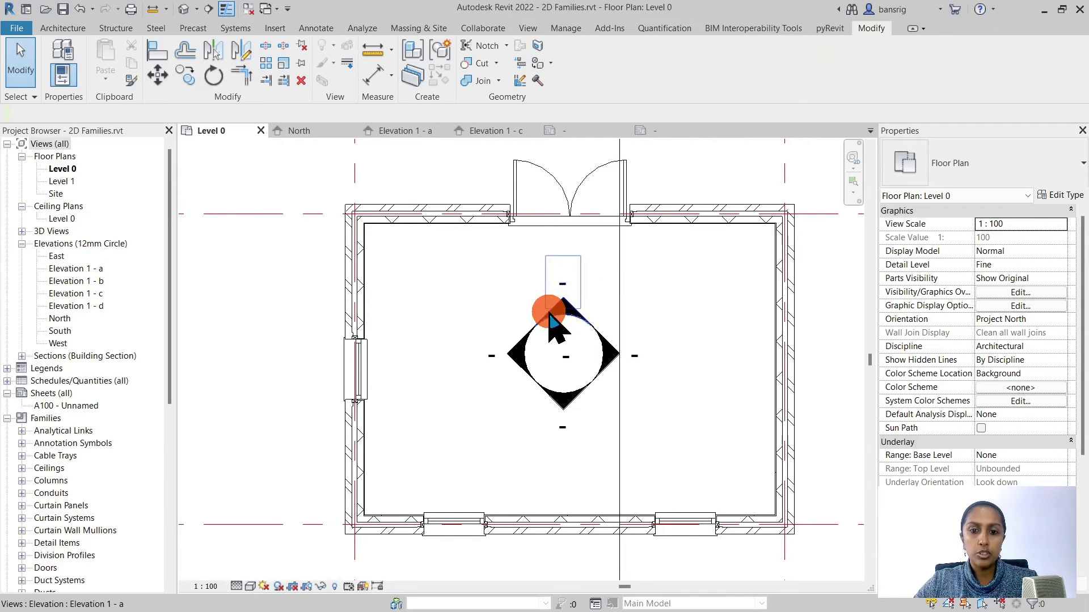
{"action": "left_click", "coordinate": [1060, 195]}
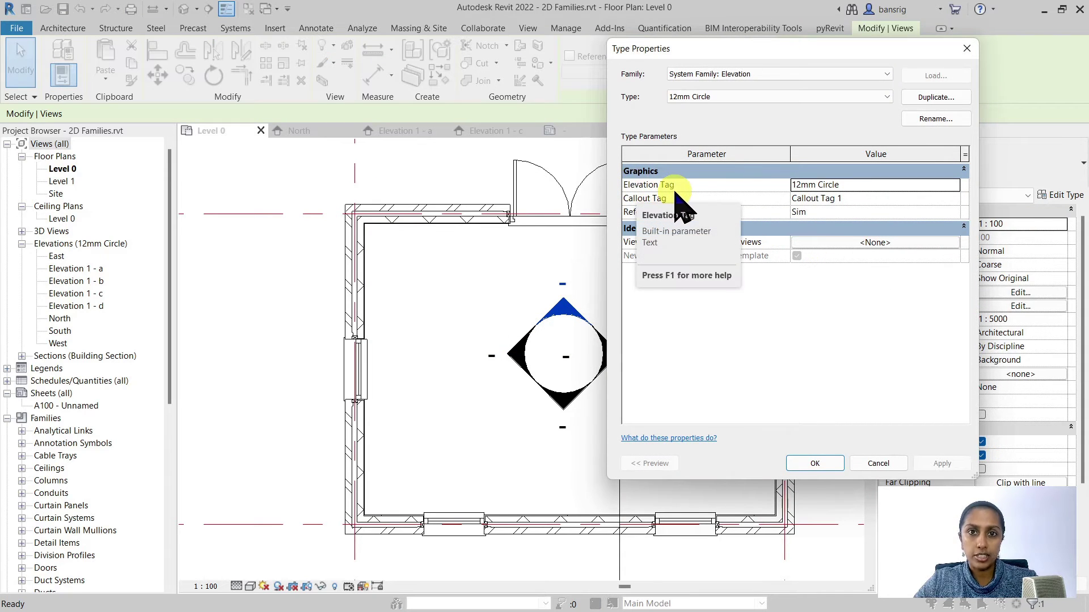
{"action": "left_click", "coordinate": [855, 184]}
{"action": "left_click", "coordinate": [955, 185]}
{"action": "left_click", "coordinate": [937, 98]}
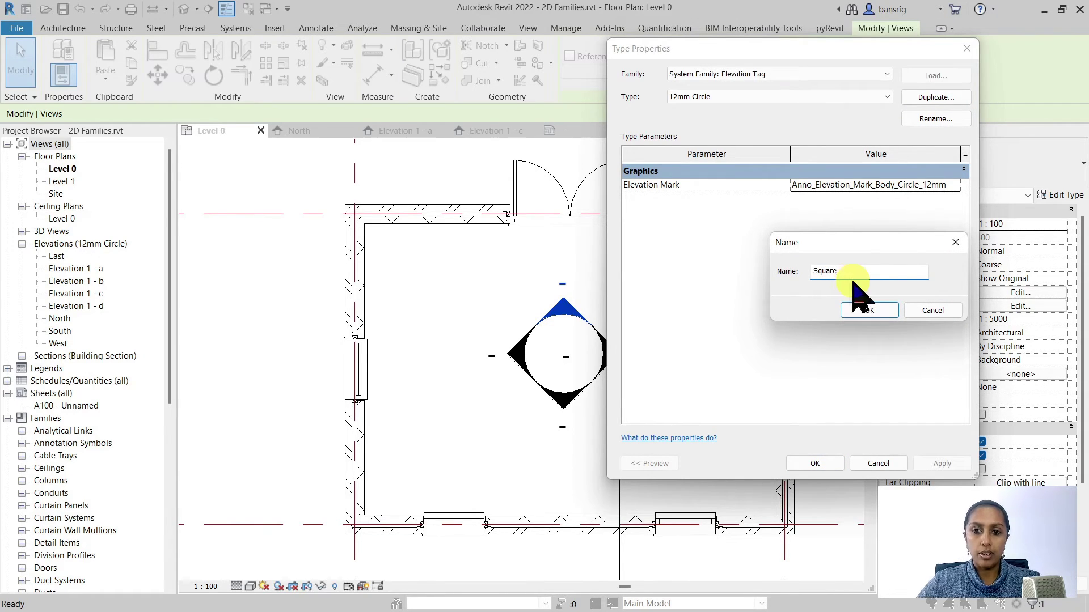
{"action": "left_click", "coordinate": [863, 310]}
Set the Square tag's elevation mark to Elevation Mark Body_Square and apply the tag to the 12mm Circle elevation type
{"action": "left_click", "coordinate": [955, 186]}
{"action": "left_click", "coordinate": [955, 186]}
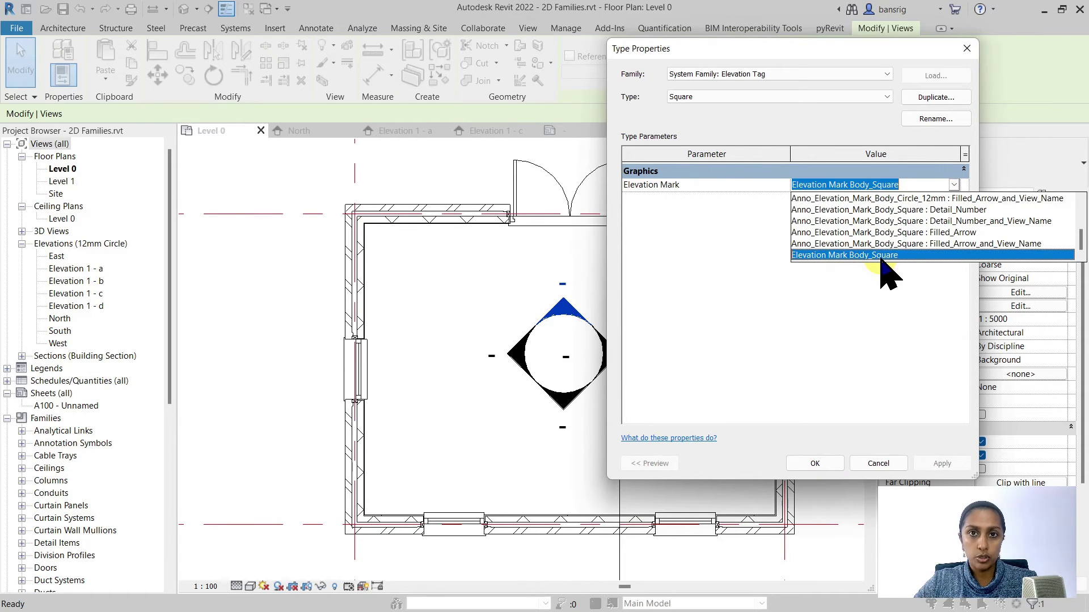
{"action": "left_click", "coordinate": [883, 255]}
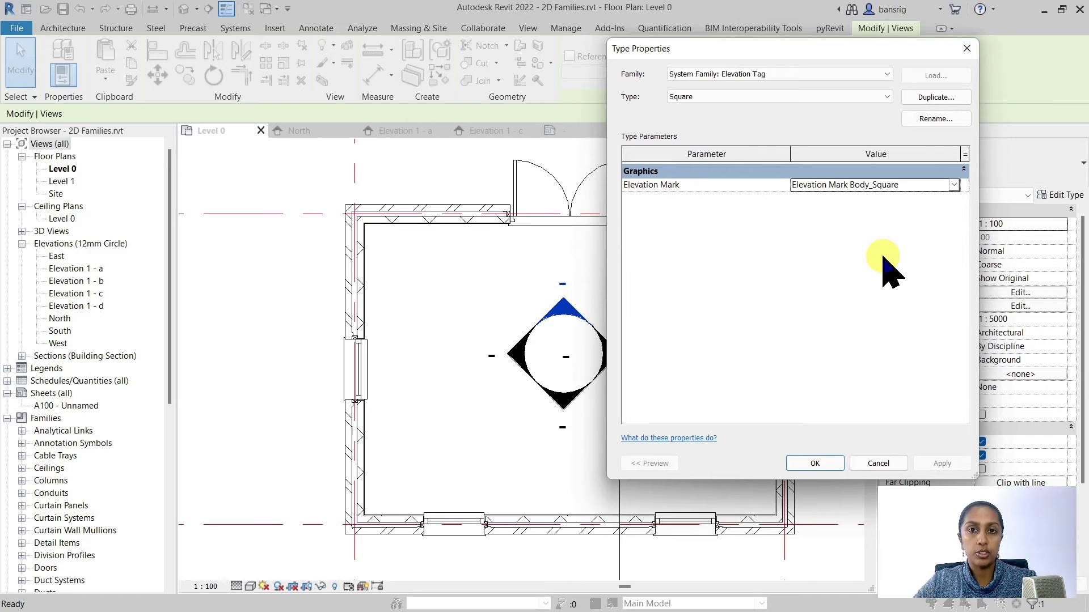
{"action": "left_click", "coordinate": [828, 462]}
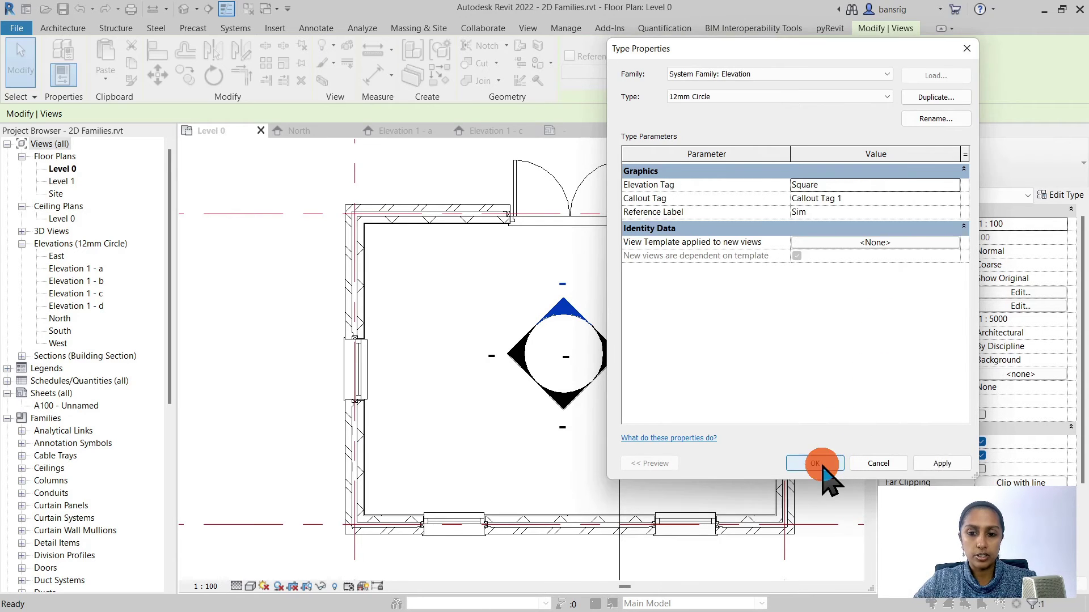
{"action": "left_click", "coordinate": [821, 465]}
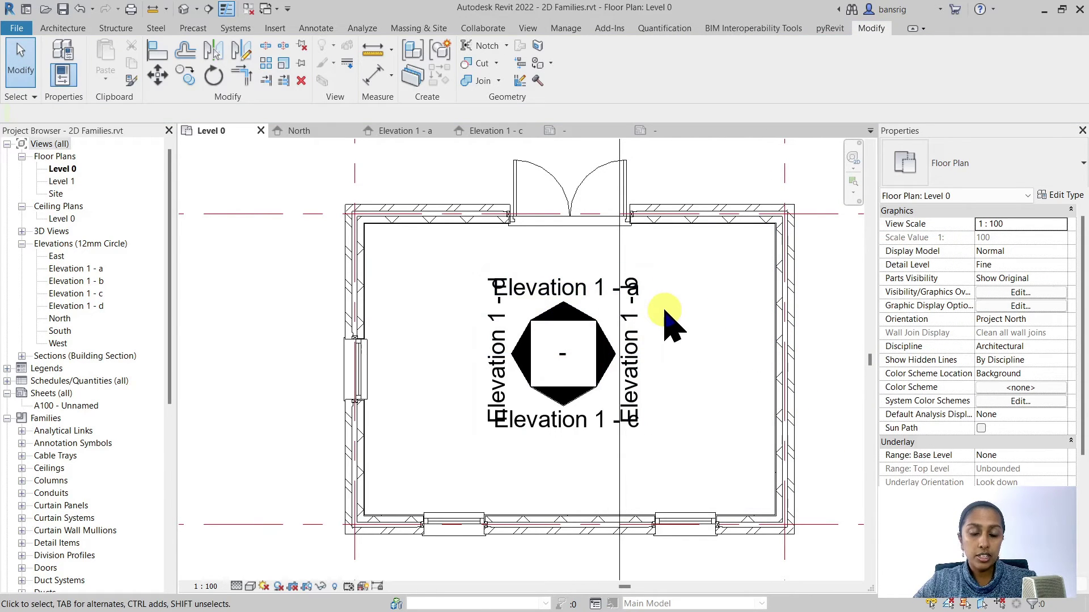
Rename the interior elevation views Elevation 1 - a and Elevation 1 - b to 1-a and 1-b
{"action": "scroll", "coordinate": [669, 321], "scroll_direction": "down", "scroll_amount": 5}
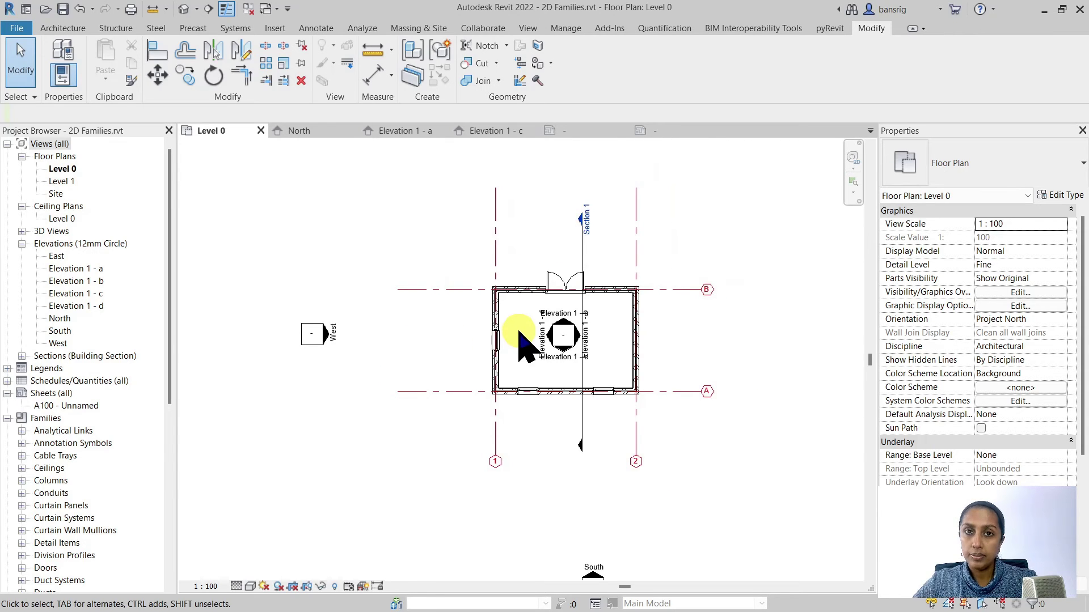
{"action": "scroll", "coordinate": [580, 358], "scroll_direction": "up", "scroll_amount": 5}
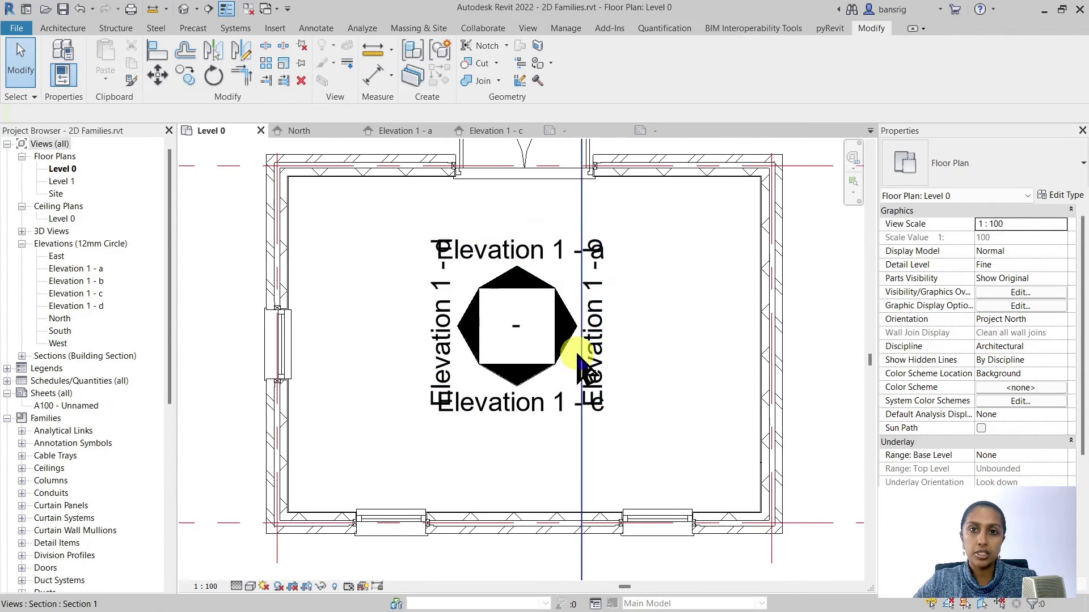
{"action": "left_click", "coordinate": [525, 281]}
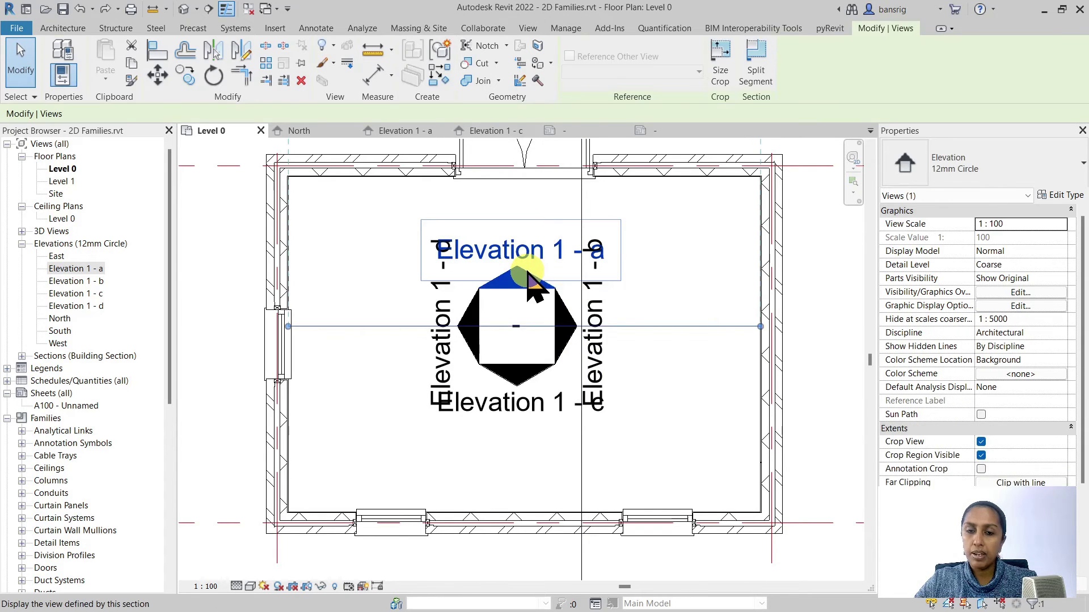
{"action": "scroll", "coordinate": [1027, 448], "scroll_direction": "down", "scroll_amount": 3}
{"action": "left_click", "coordinate": [1041, 457]}
{"action": "key", "text": "Return"}
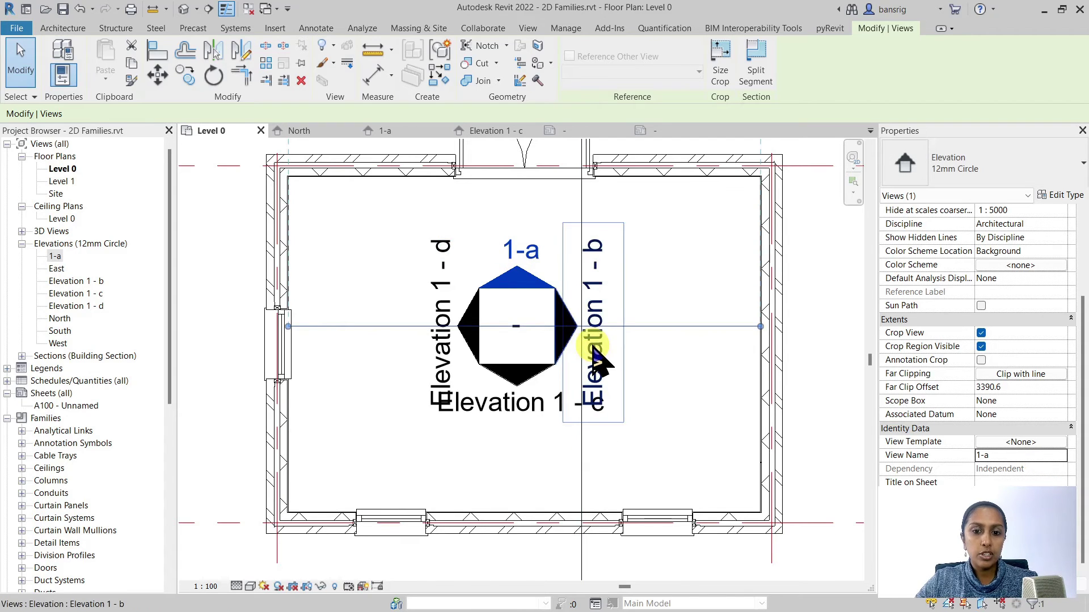
{"action": "left_click", "coordinate": [594, 354]}
{"action": "left_click", "coordinate": [1040, 455]}
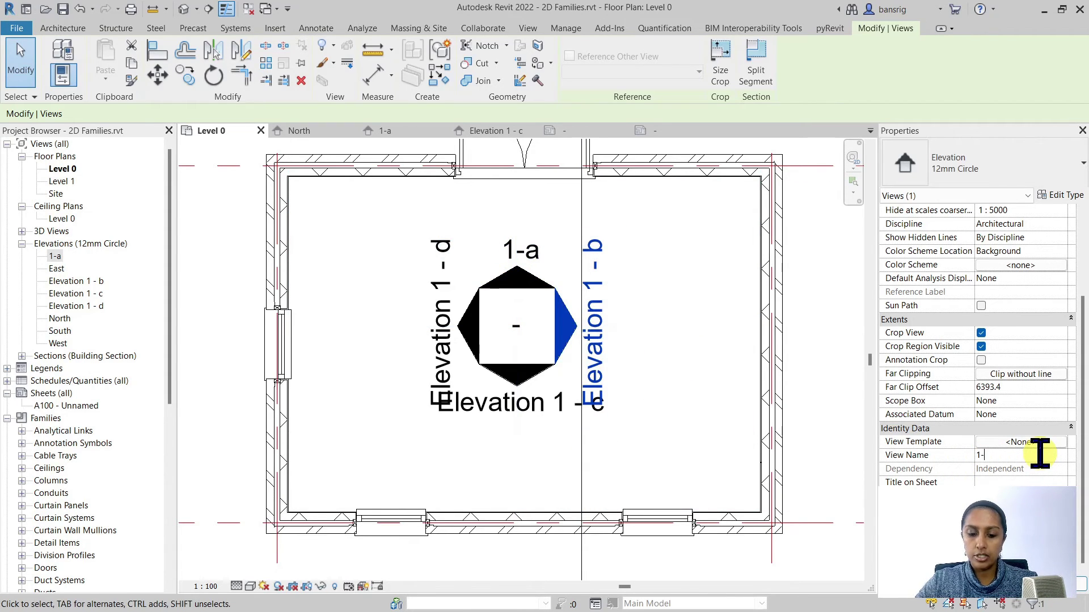
{"action": "type", "text": "1-b"}
{"action": "key", "text": "Return"}
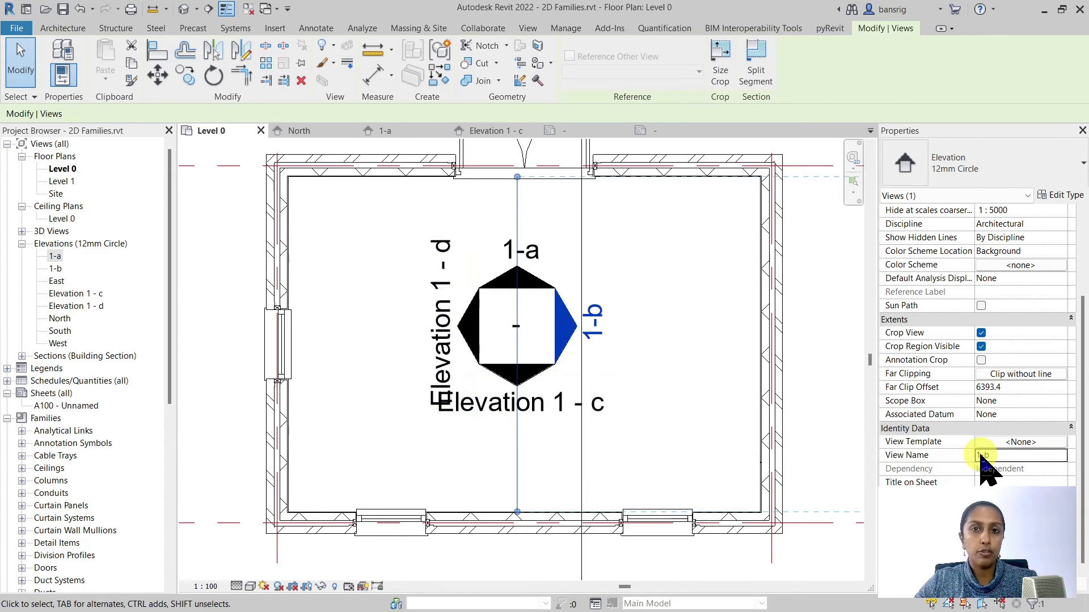
Rename the interior elevation views Elevation 1 - c and Elevation 1 - d to 1-c and 1-d
{"action": "left_click", "coordinate": [522, 386]}
{"action": "left_click", "coordinate": [1051, 460]}
{"action": "type", "text": "1-c"}
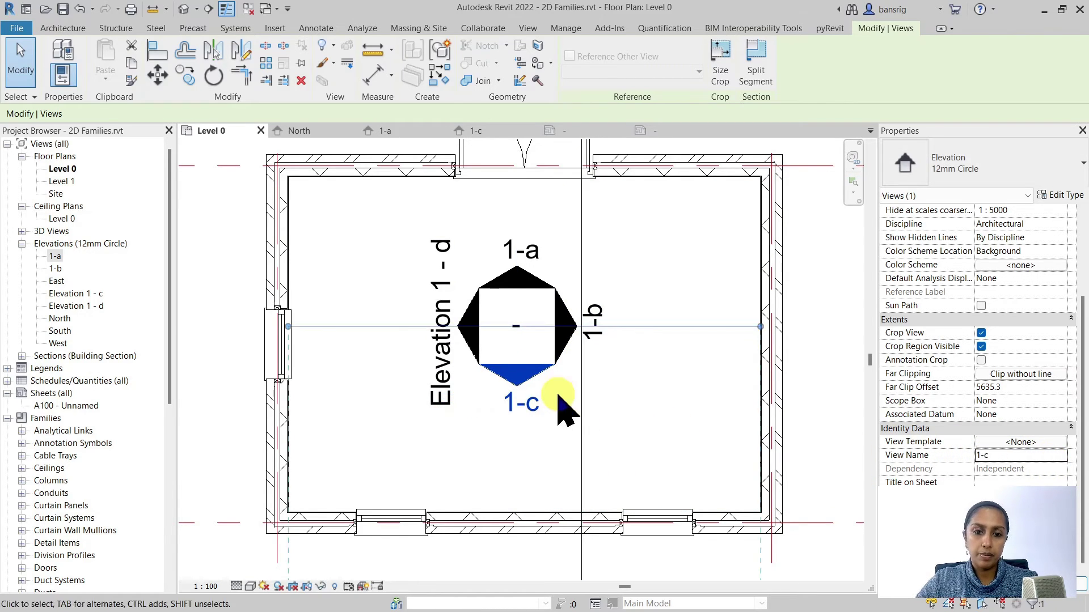
{"action": "left_click", "coordinate": [468, 326]}
{"action": "left_click", "coordinate": [1040, 455]}
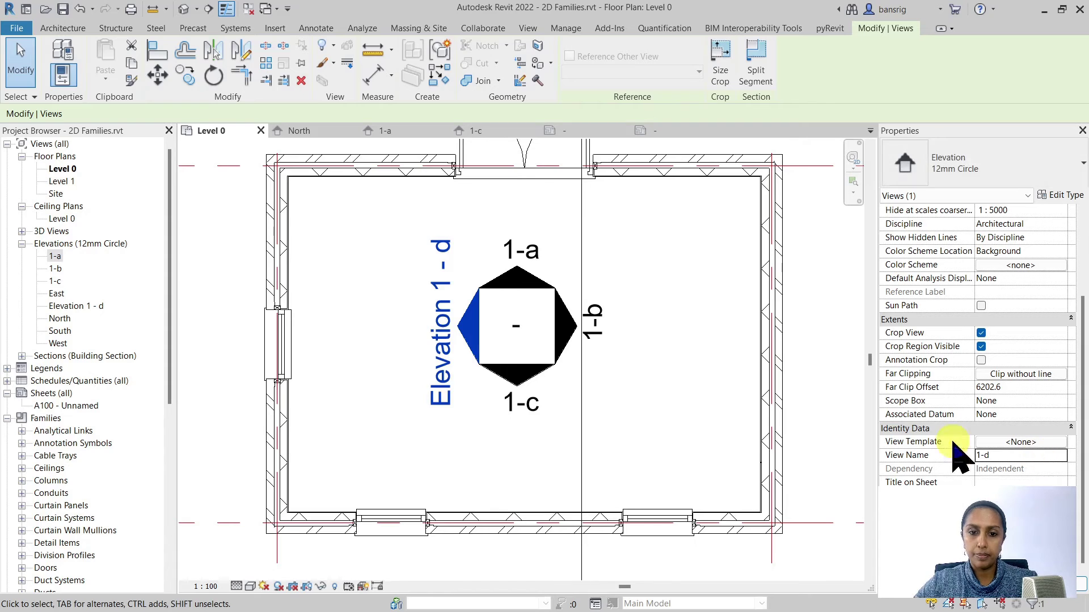
{"action": "type", "text": "1-d"}
{"action": "left_click", "coordinate": [699, 409]}
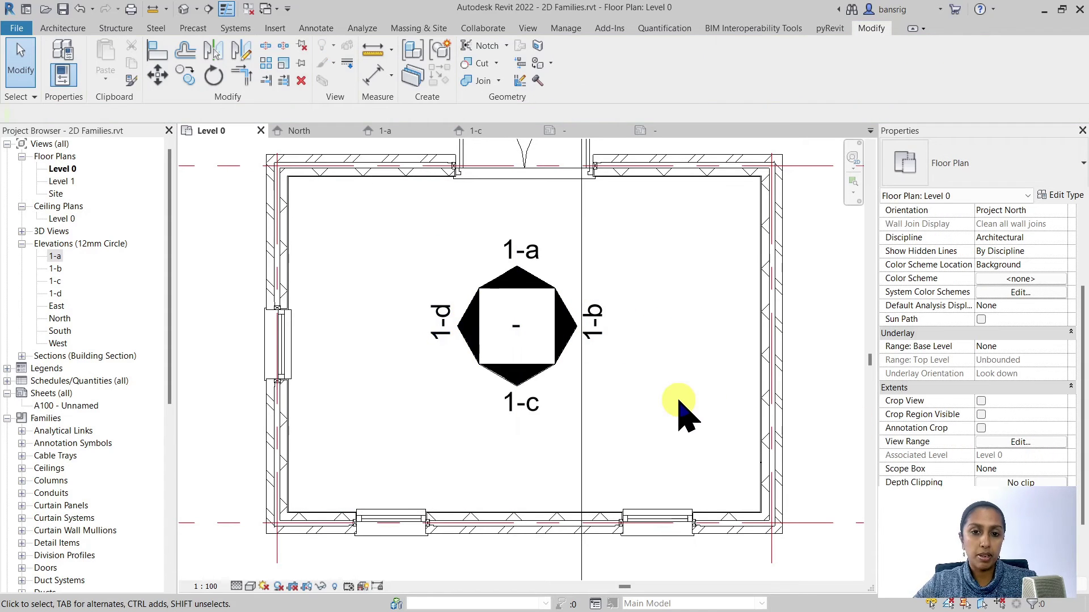
Create a new sheet with elevation 1-a placed on it and return to the marker in the Level 0 plan
{"action": "left_click", "coordinate": [527, 28]}
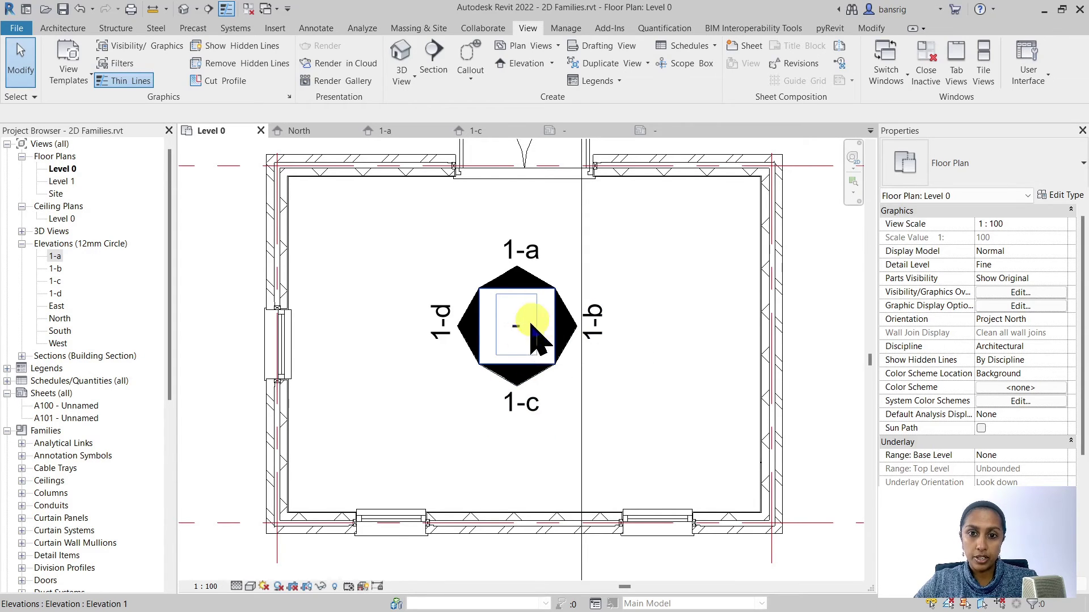
{"action": "left_click", "coordinate": [732, 46]}
{"action": "left_click", "coordinate": [626, 539]}
{"action": "left_click_drag", "start_coordinate": [54, 256], "coordinate": [356, 272]}
{"action": "left_click", "coordinate": [356, 273]}
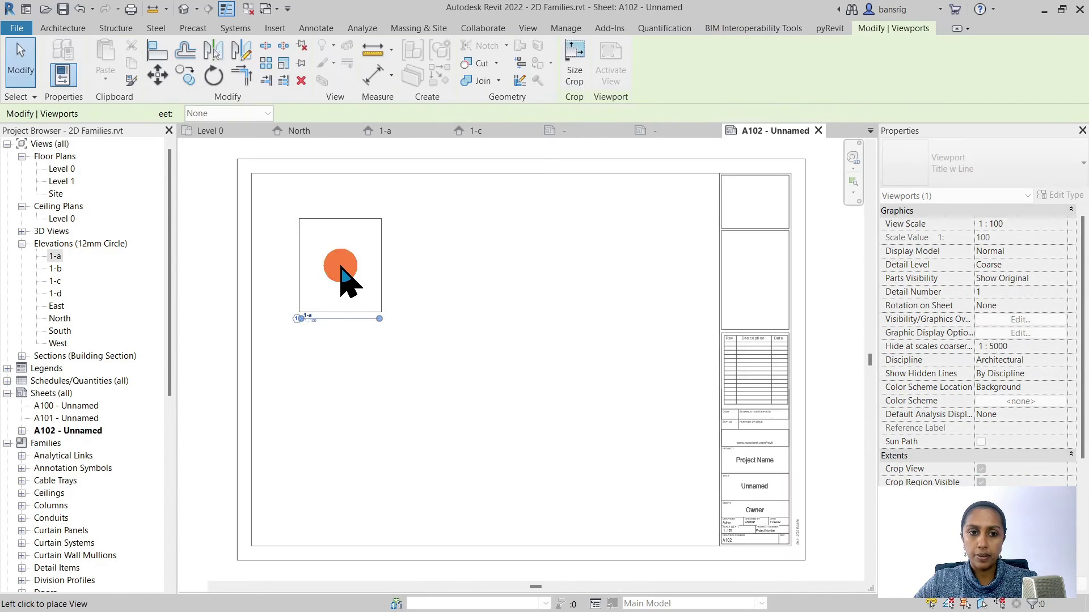
{"action": "left_click", "coordinate": [210, 131]}
{"action": "scroll", "coordinate": [553, 323], "scroll_direction": "up", "scroll_amount": 3}
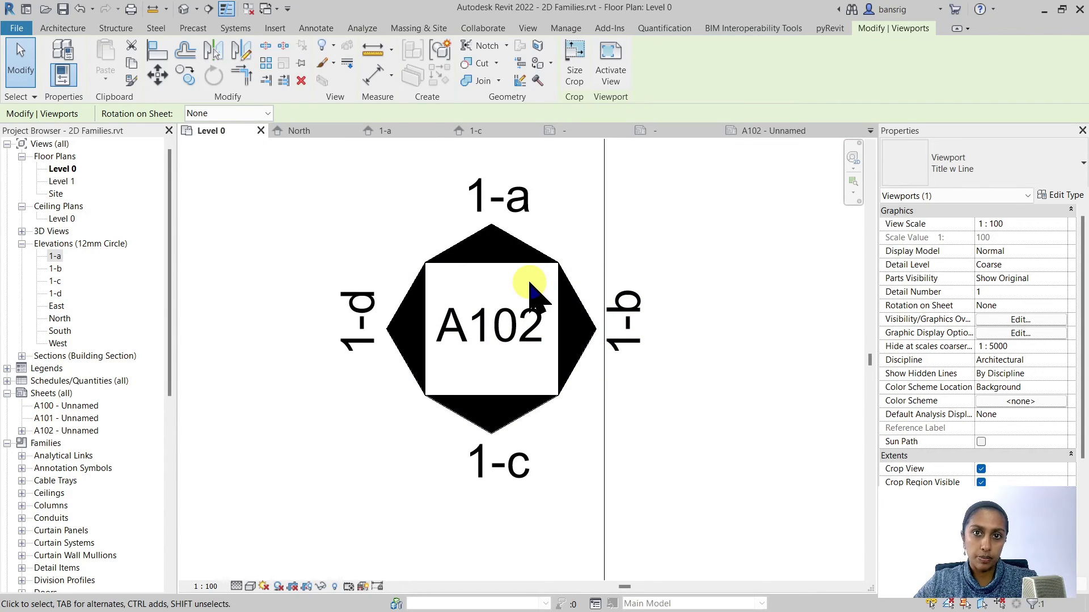
{"action": "key", "text": "Escape"}
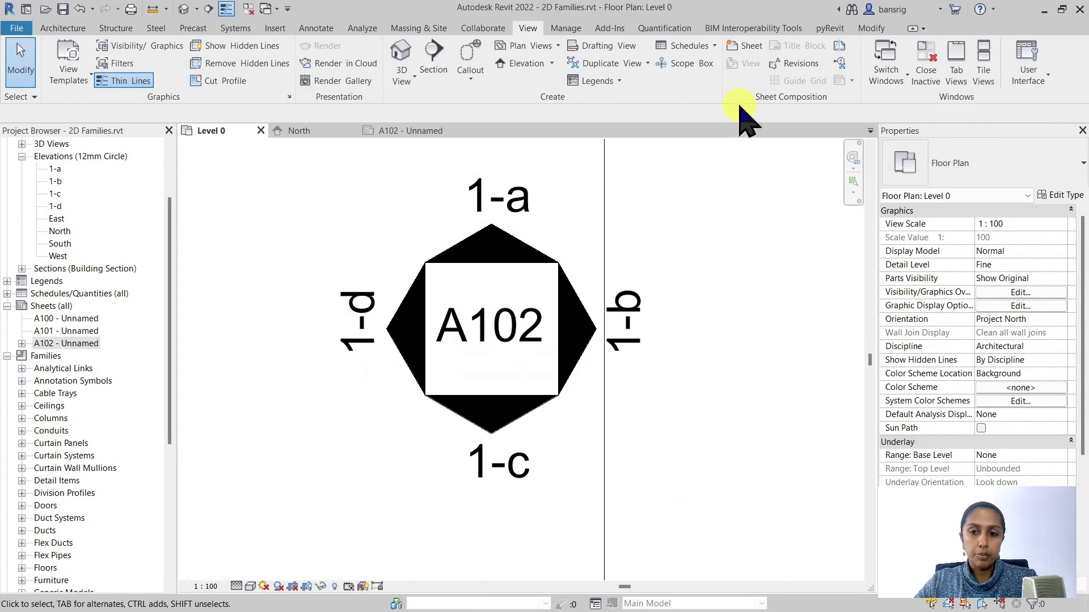
Create another new sheet with elevation 1-c placed on it and return to the Level 0 plan
{"action": "left_click", "coordinate": [740, 47]}
{"action": "left_click", "coordinate": [628, 541]}
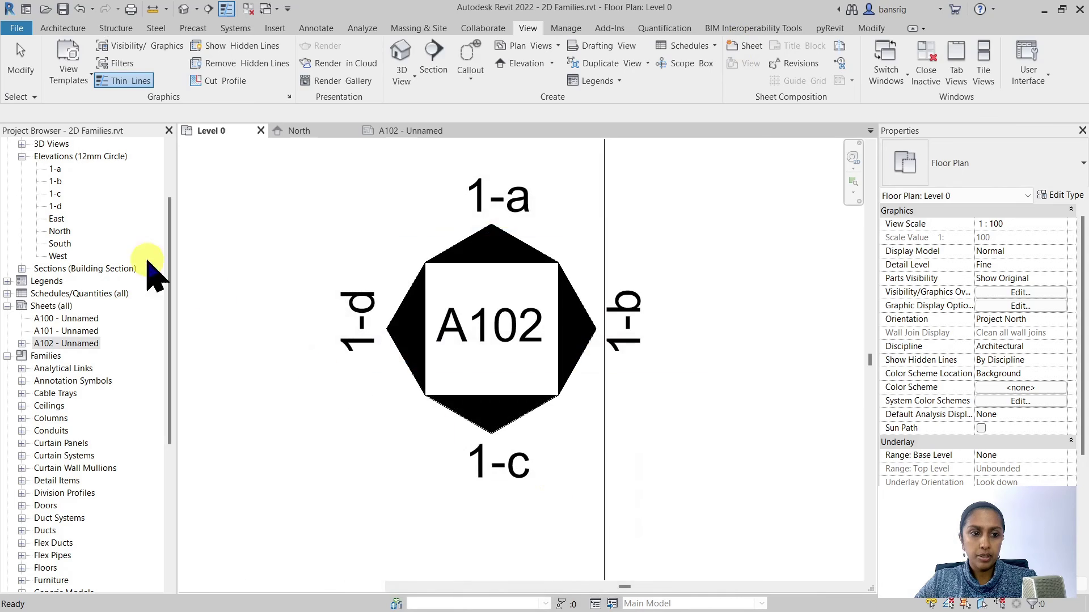
{"action": "left_click_drag", "start_coordinate": [54, 196], "coordinate": [396, 284]}
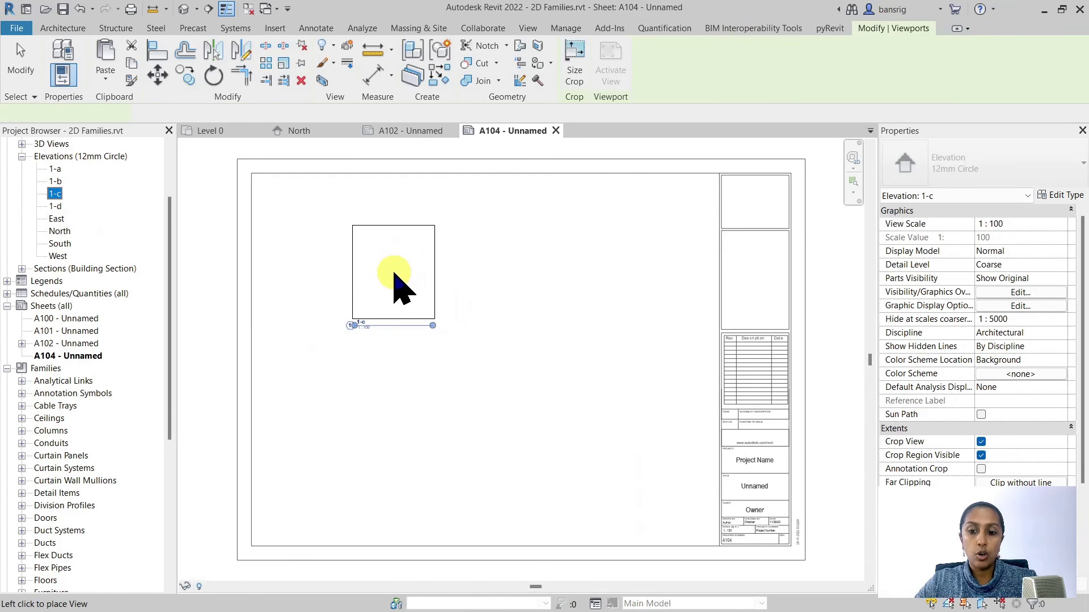
{"action": "left_click", "coordinate": [397, 285]}
{"action": "left_click", "coordinate": [231, 131]}
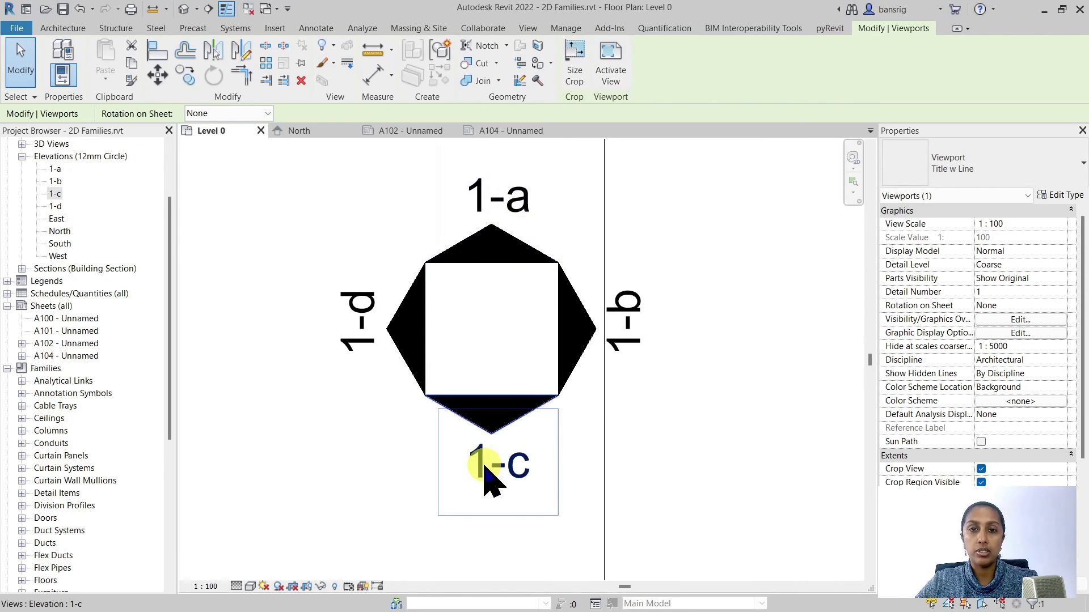
Place elevation 1-c beside 1-a on sheet A102 and return to the Level 0 plan
{"action": "left_click", "coordinate": [411, 131]}
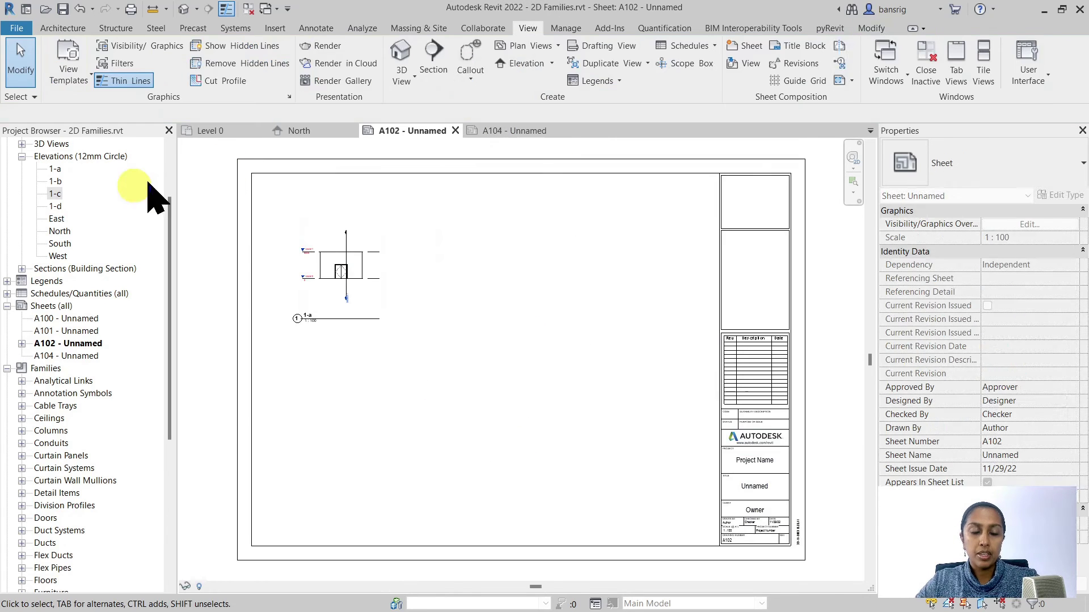
{"action": "left_click_drag", "start_coordinate": [55, 194], "coordinate": [438, 263]}
{"action": "left_click", "coordinate": [450, 268]}
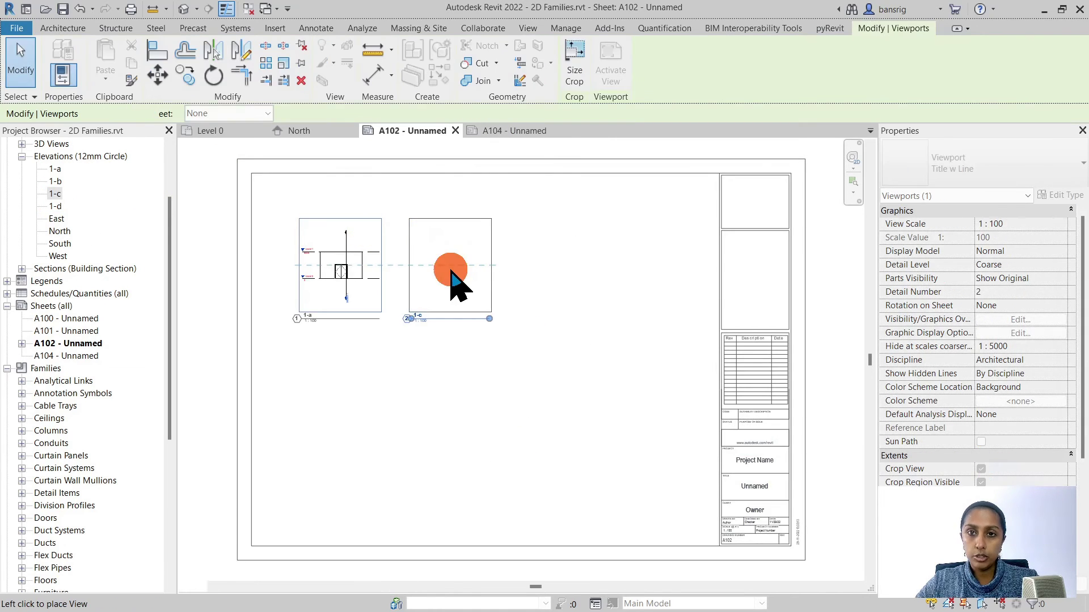
{"action": "left_click", "coordinate": [211, 132]}
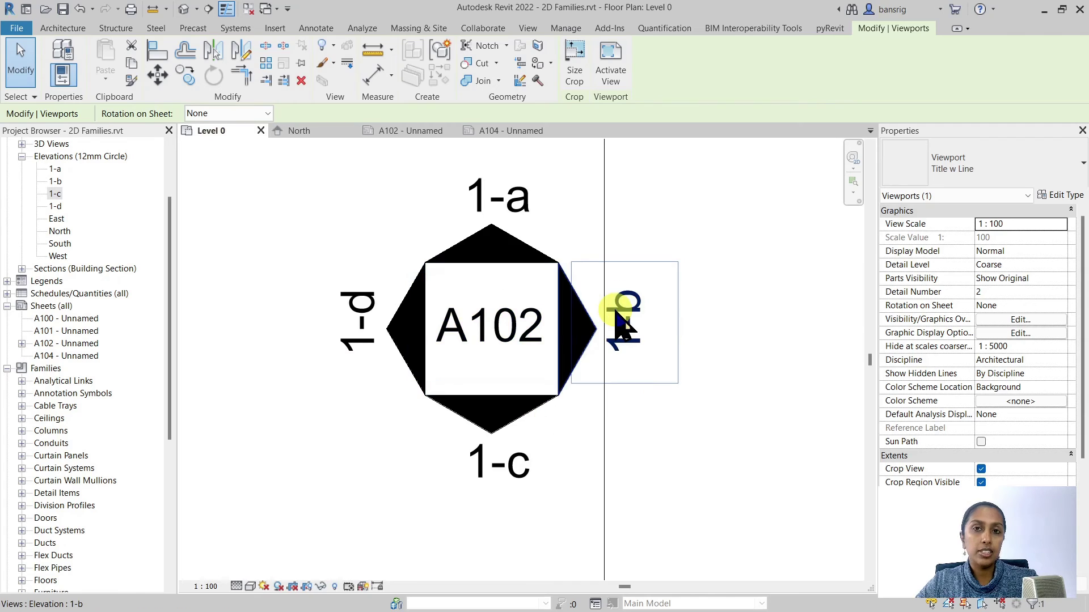